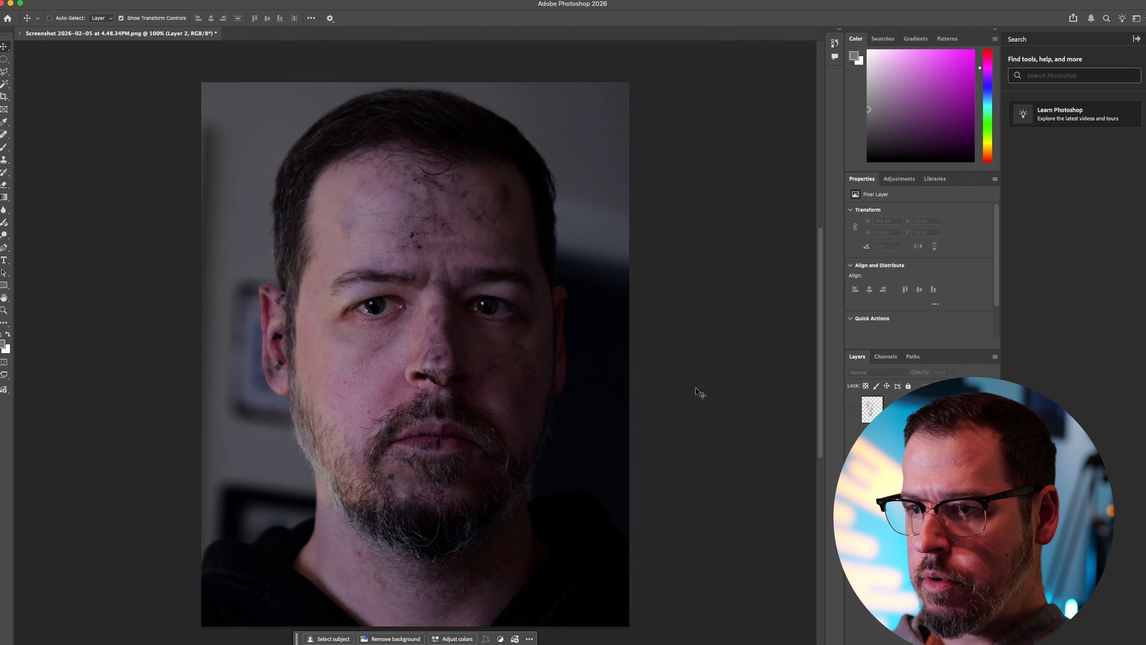
Paste the cyborg face image with colour conversion accepted, then mirror it horizontally and fit it over the portrait.
key(super+v)
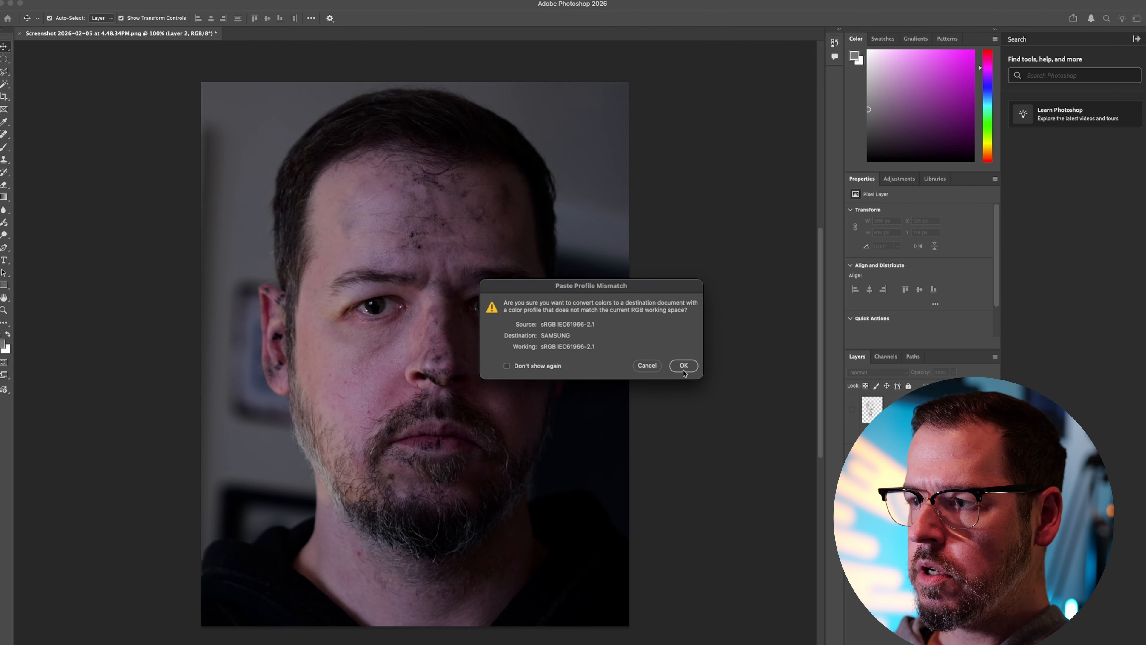
click(682, 368)
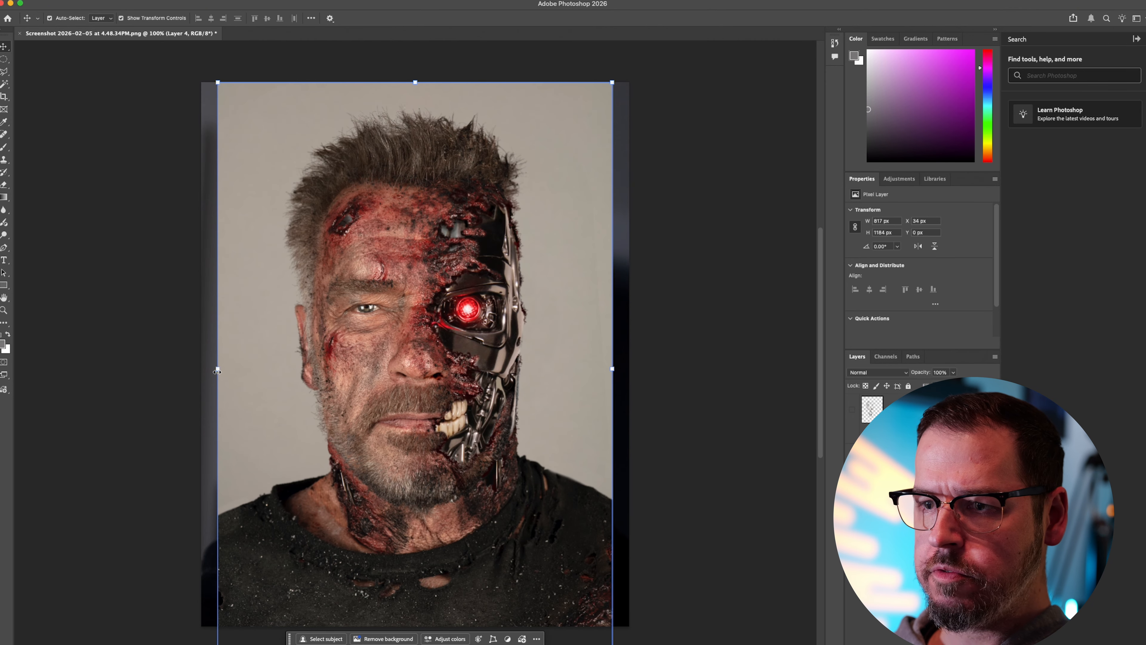
drag(217, 371, 259, 368)
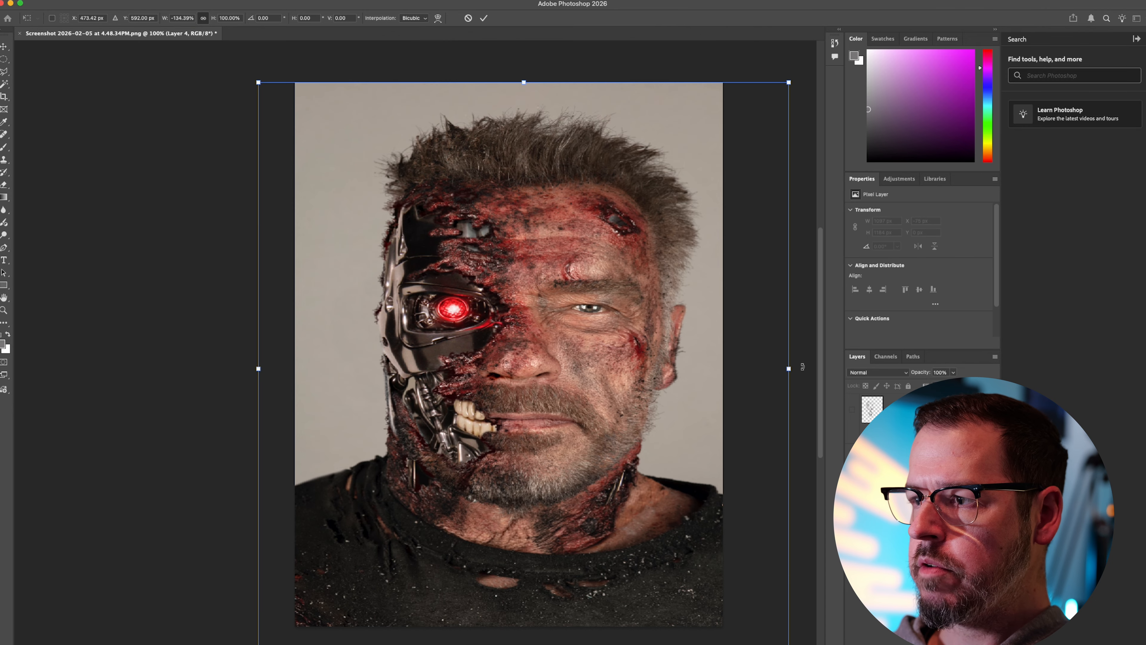
drag(789, 369, 691, 374)
drag(528, 379, 558, 382)
key(Return)
Outline the mechanical half of the pasted face with the Polygonal Lasso and remove everything outside the selection.
key(l)
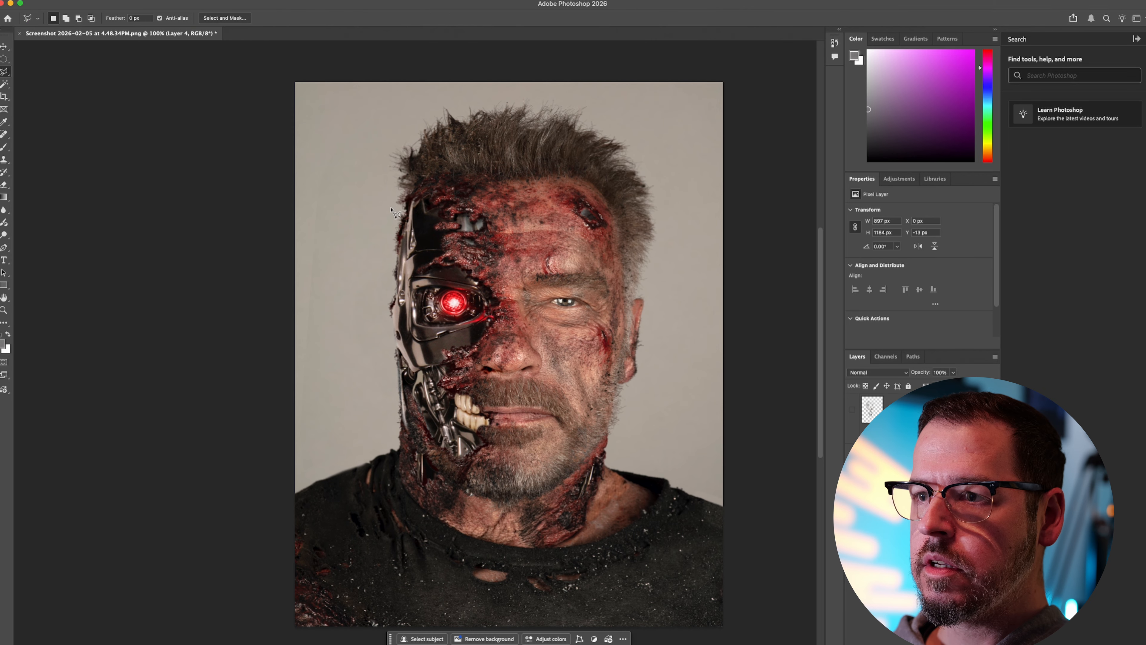
click(391, 208)
click(372, 328)
click(398, 432)
click(459, 484)
click(485, 486)
click(510, 357)
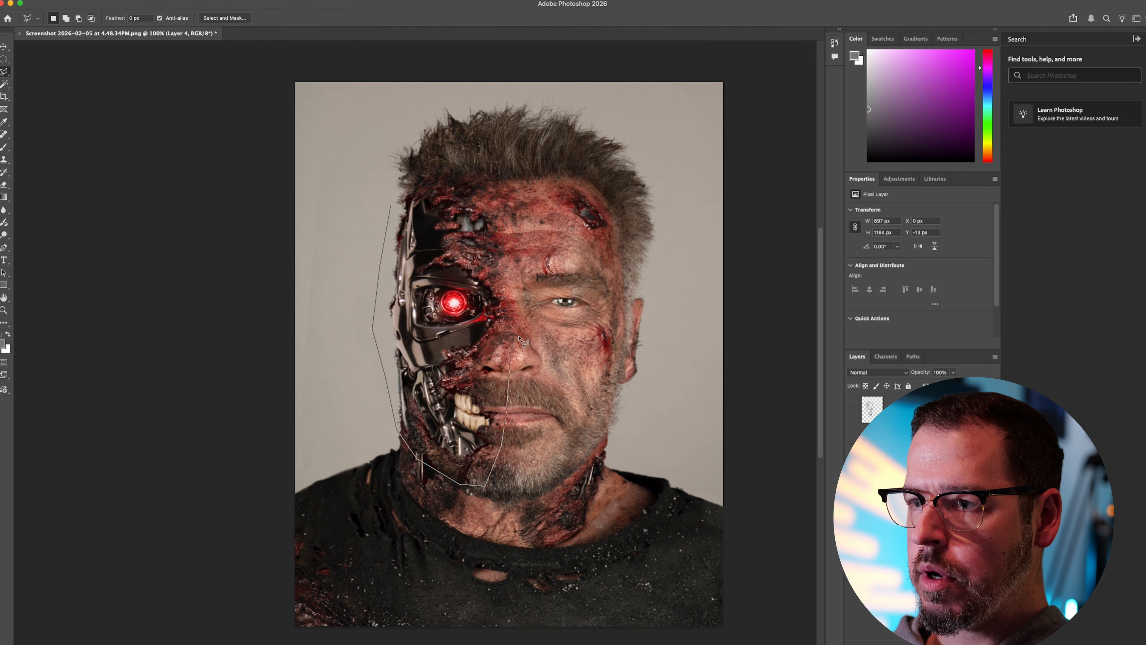
click(522, 337)
click(518, 281)
click(534, 206)
click(517, 184)
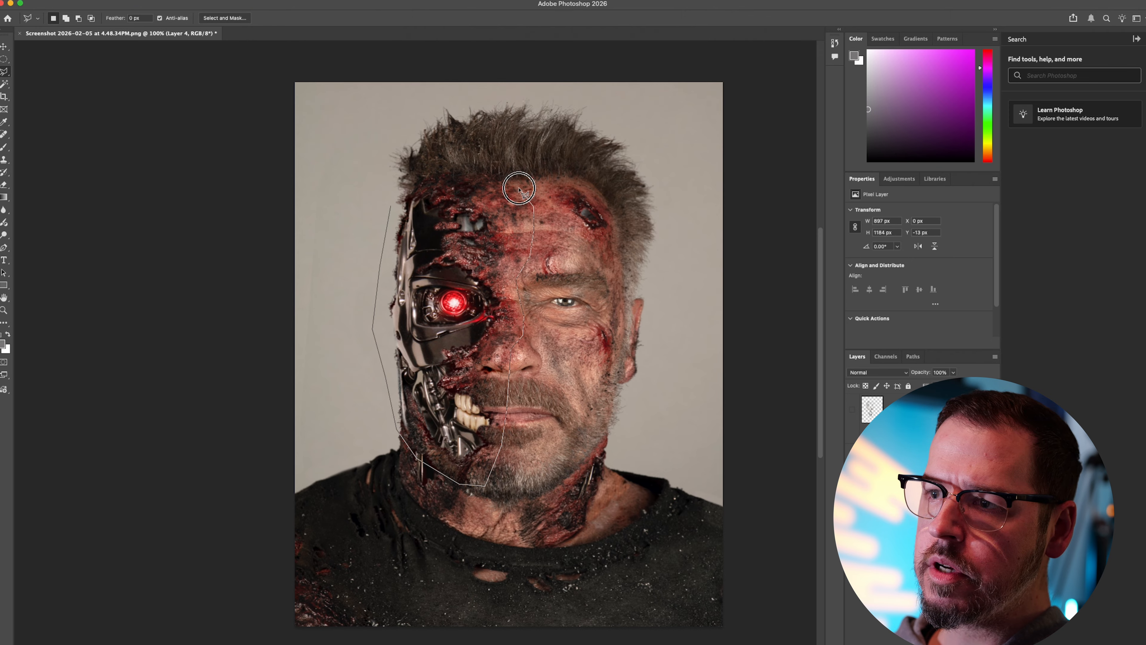
click(452, 165)
click(418, 169)
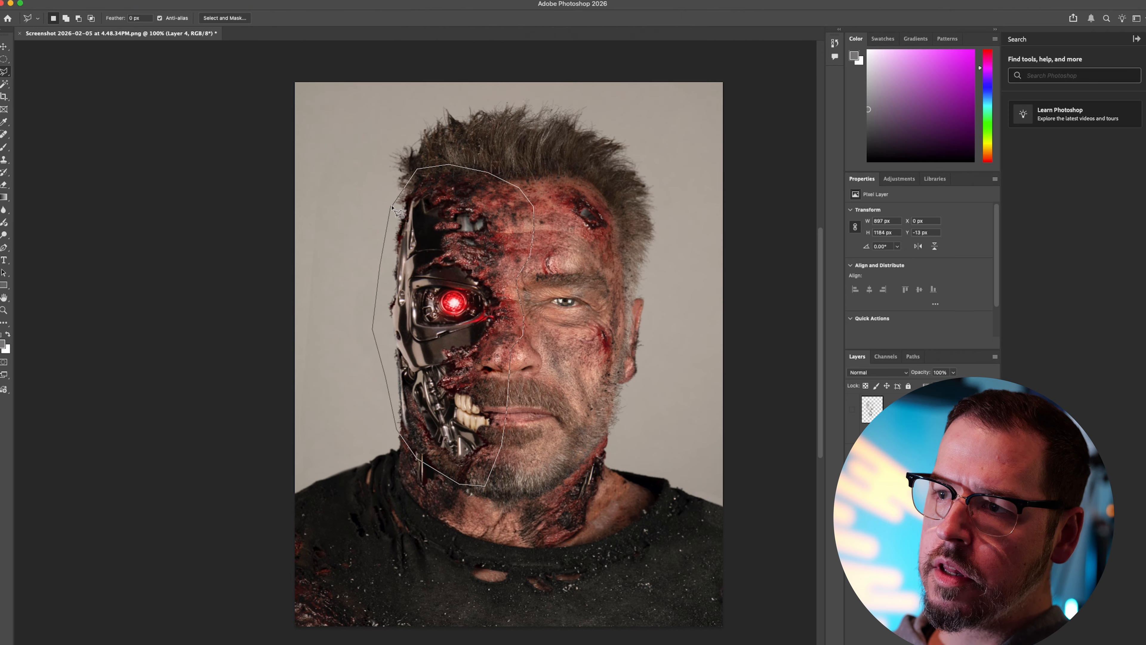
click(391, 207)
click(9, 0)
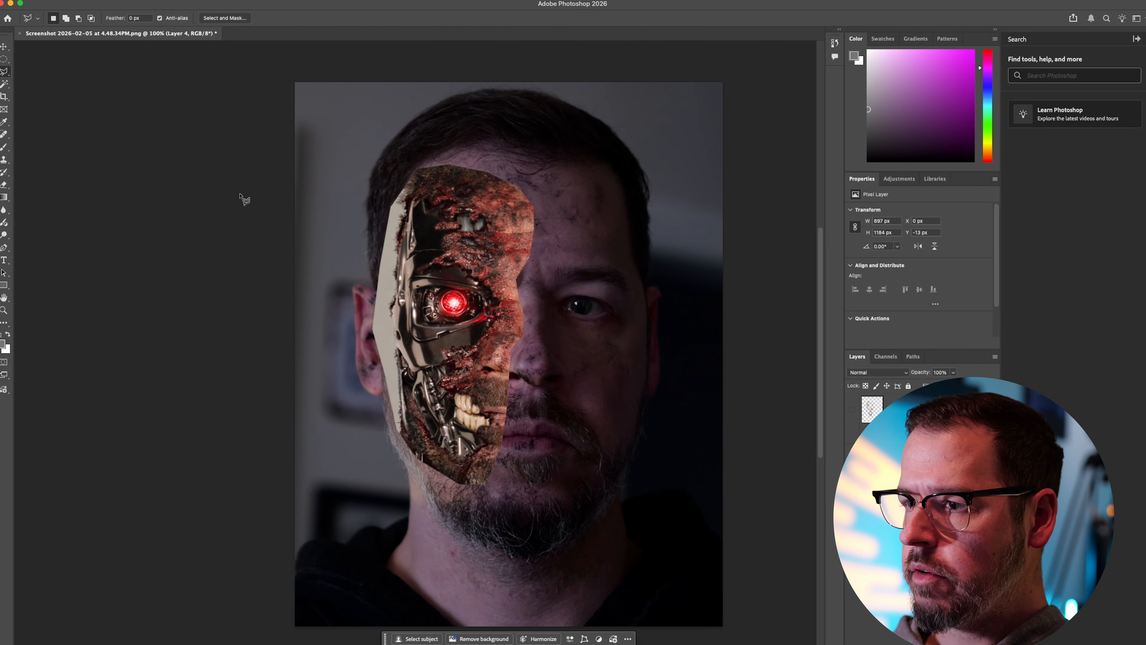
Enlarge the mechanical face cut-out to about 130% and align it with the eye, mouth and jaw of the portrait.
key(ctrl+t)
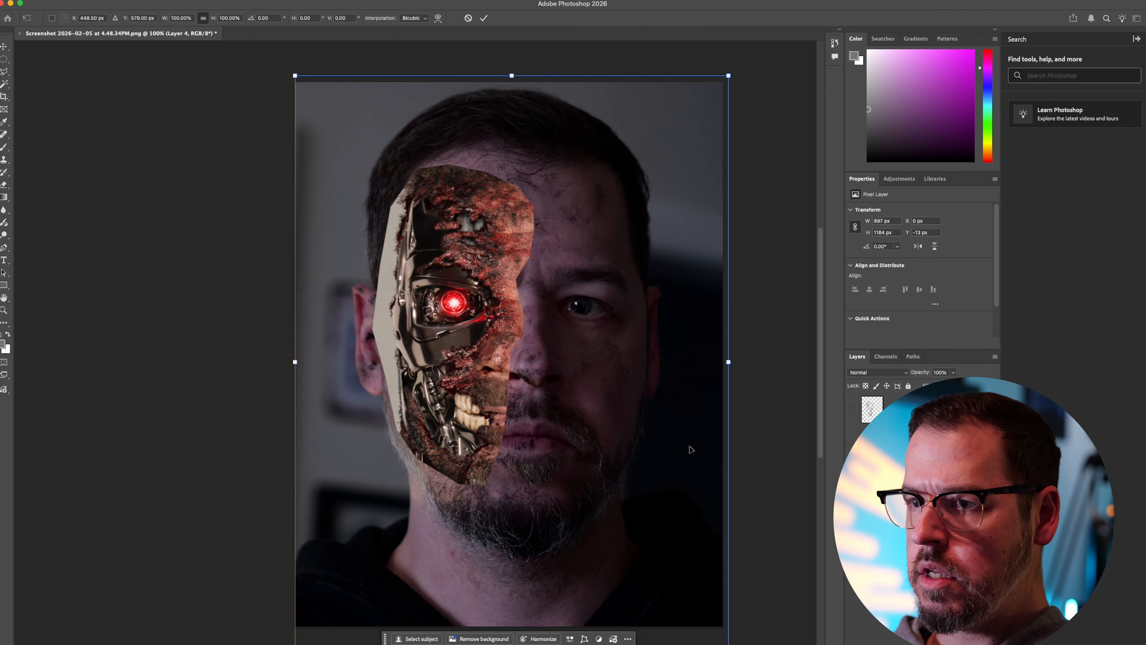
drag(728, 361, 802, 362)
drag(801, 362, 834, 362)
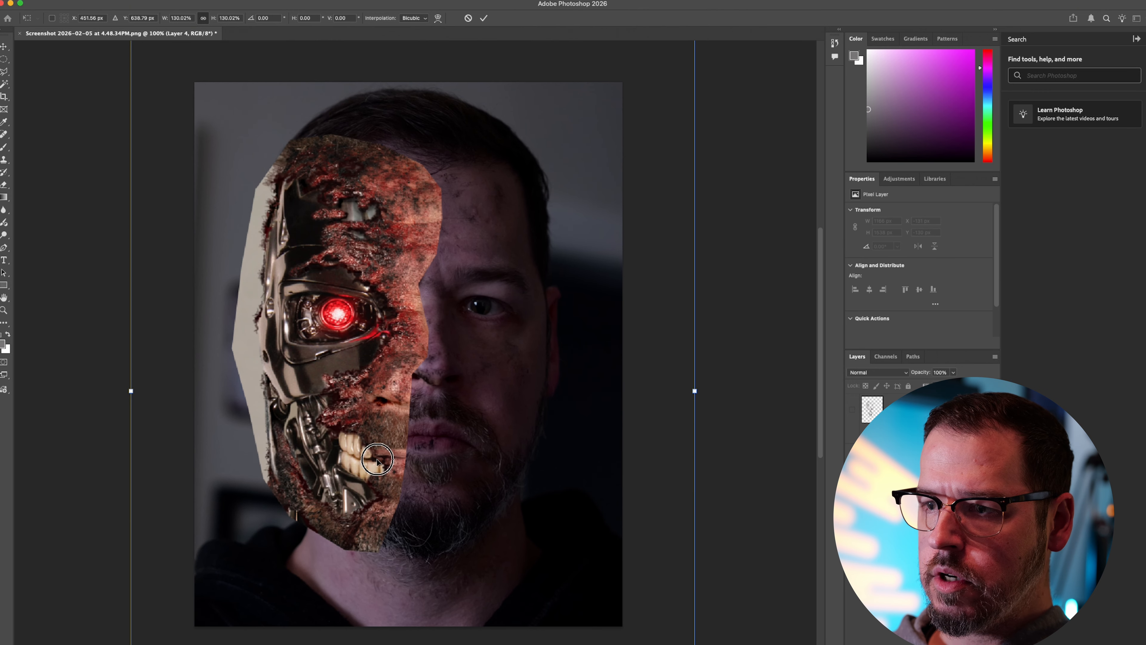
drag(378, 460, 403, 438)
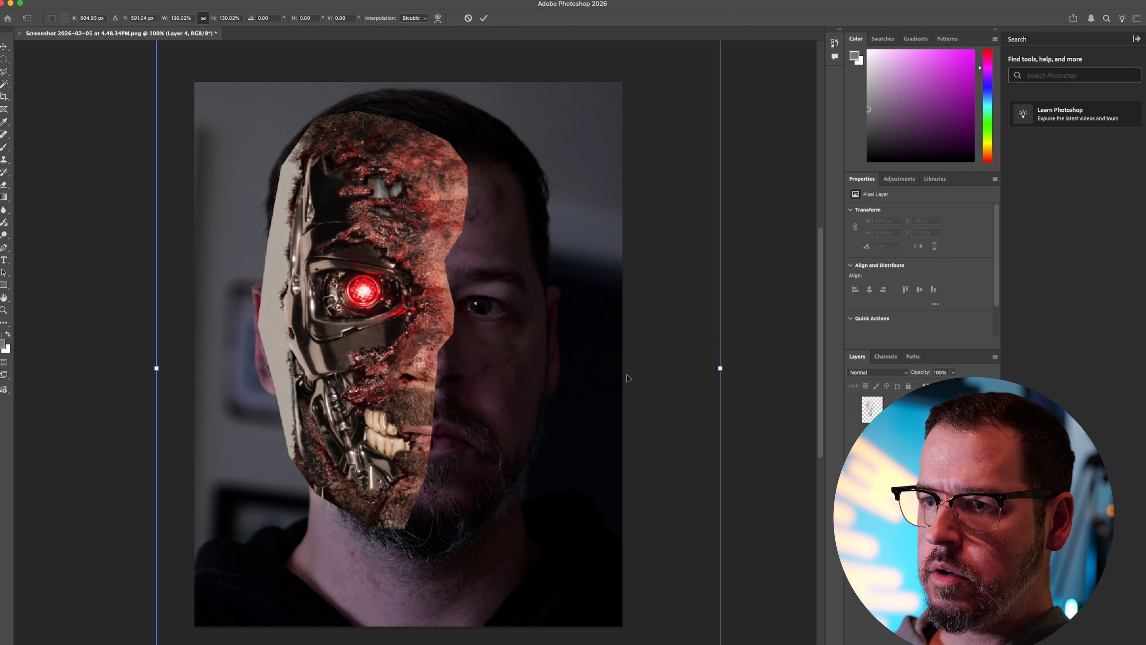
scroll(440, 84, up, 4)
drag(440, 84, 439, 105)
drag(729, 462, 729, 447)
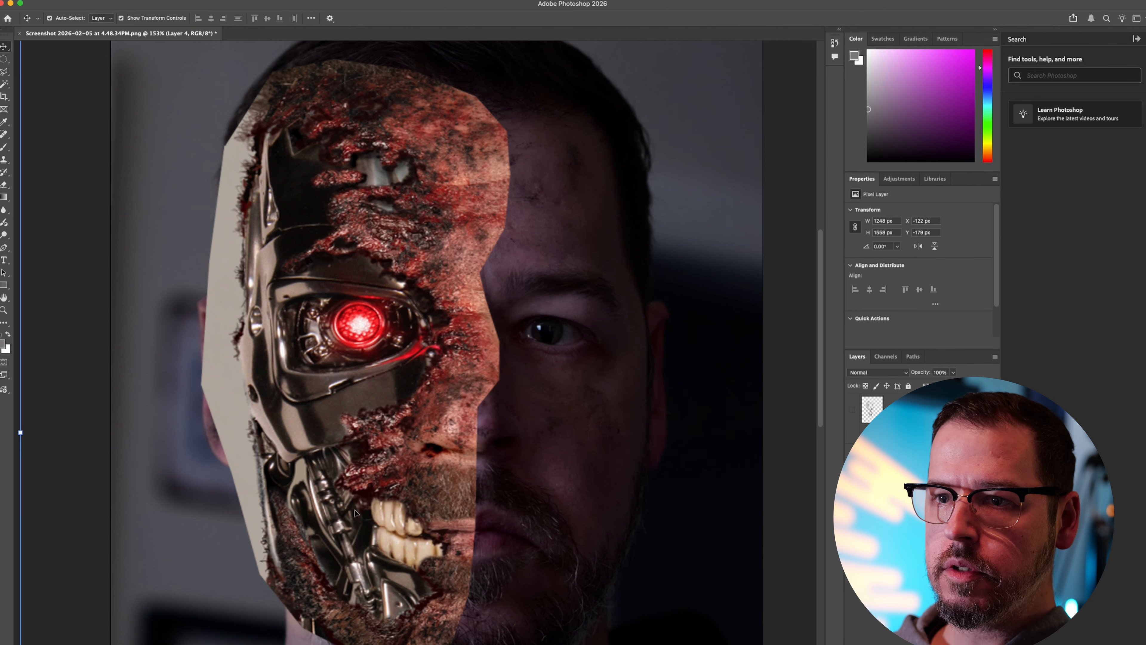
Lasso the leftover grey background along the outer edge and jaw of the mechanical face and delete it.
click(6, 72)
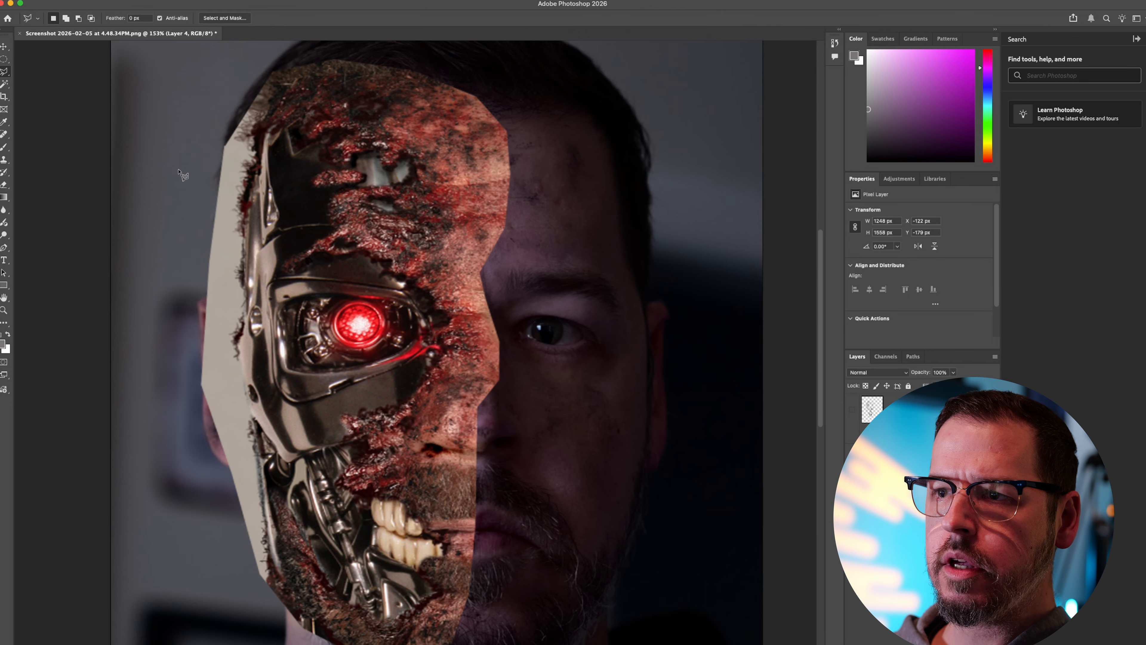
scroll(182, 175, up, 3)
scroll(294, 145, up, 2)
click(365, 85)
click(316, 147)
click(303, 401)
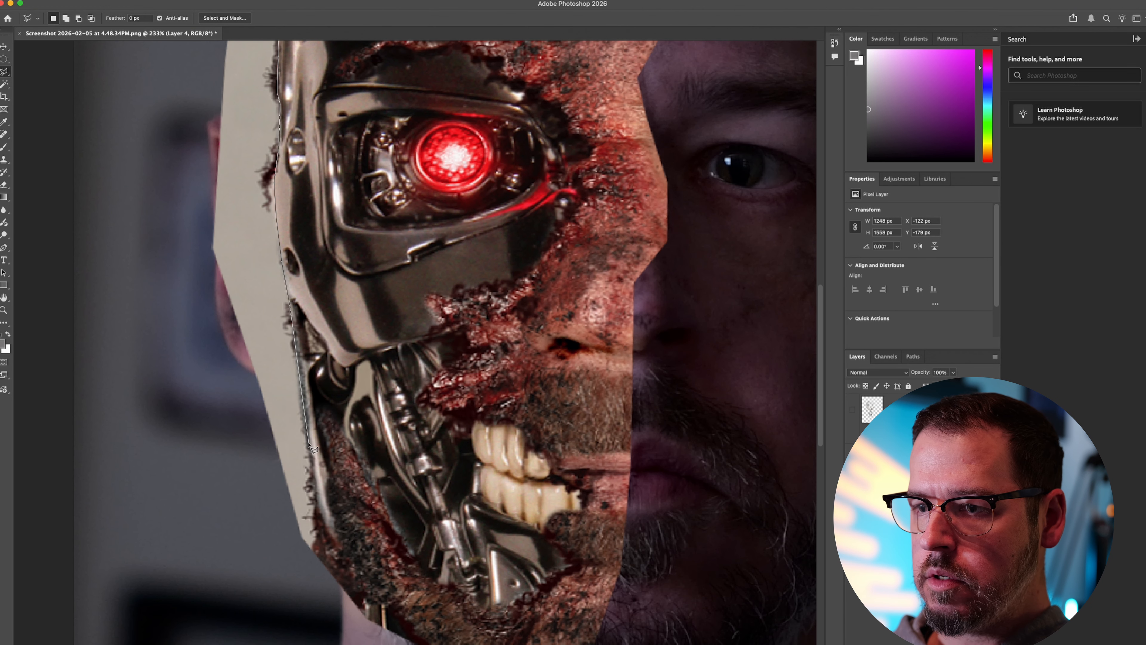
click(314, 483)
click(320, 517)
scroll(320, 517, down, 3)
click(363, 494)
click(478, 547)
click(537, 551)
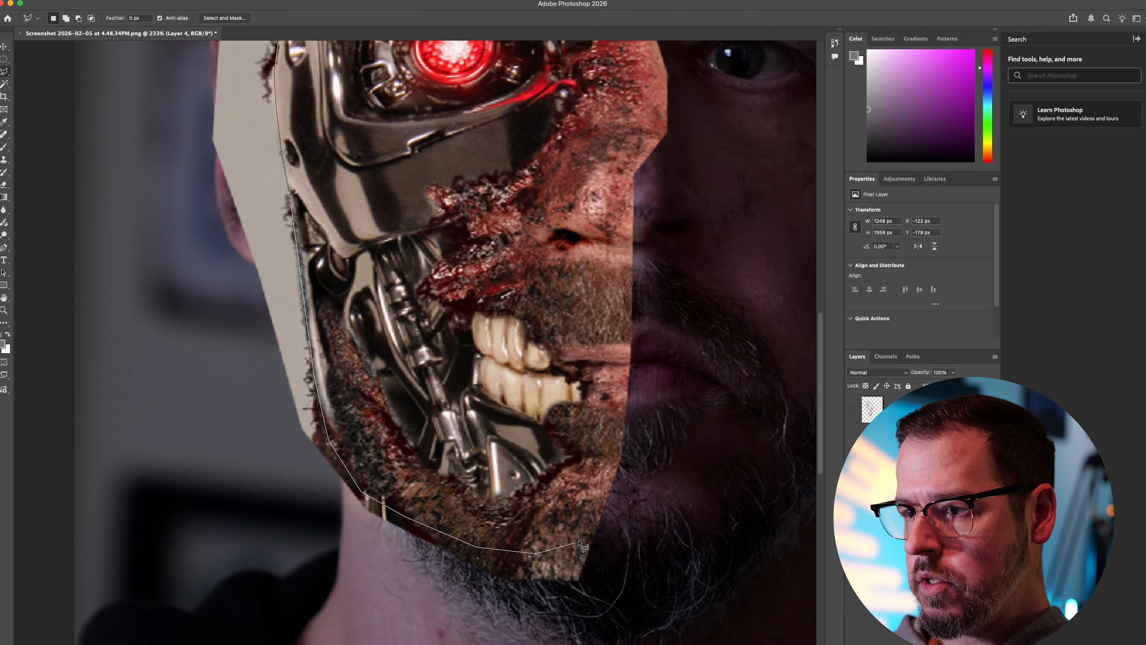
click(634, 517)
click(602, 601)
click(260, 571)
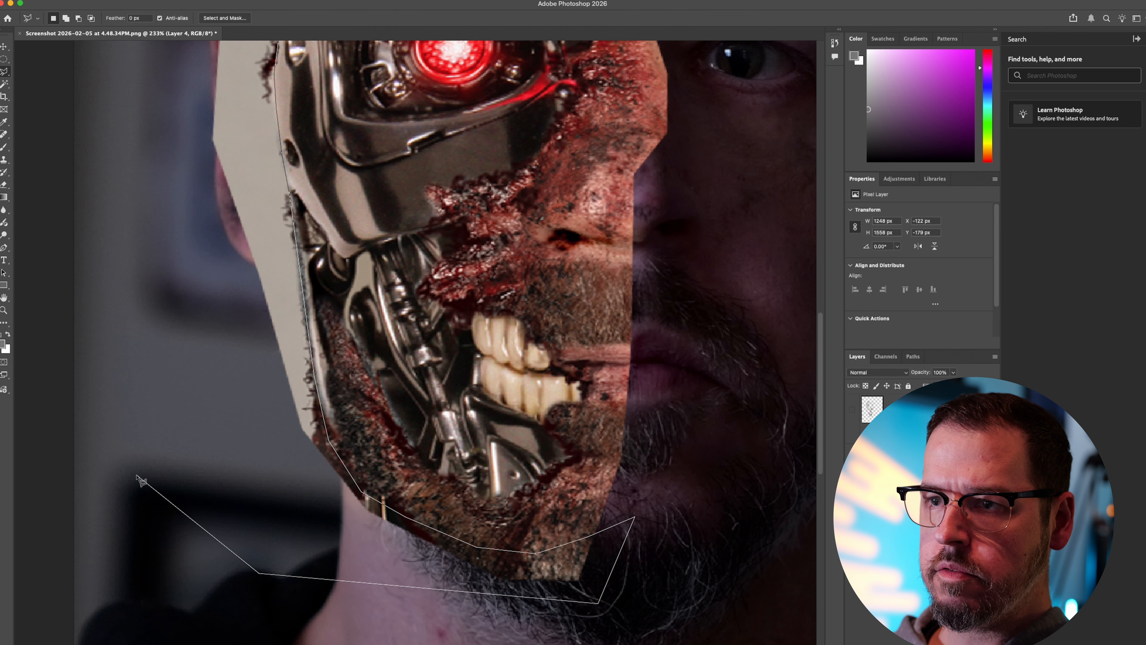
scroll(133, 429, up, 10)
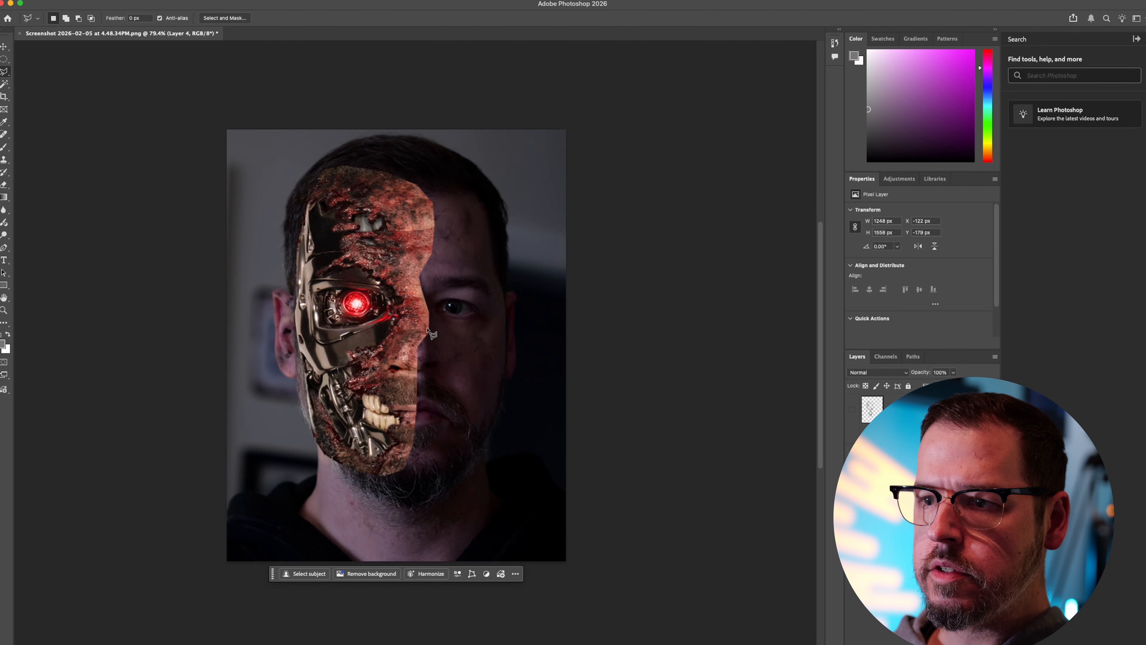
Erase the cut-out's hard edges along the hairline, forehead, nose and jaw with a soft 114 px eraser at 0% hardness.
scroll(432, 335, up, 4)
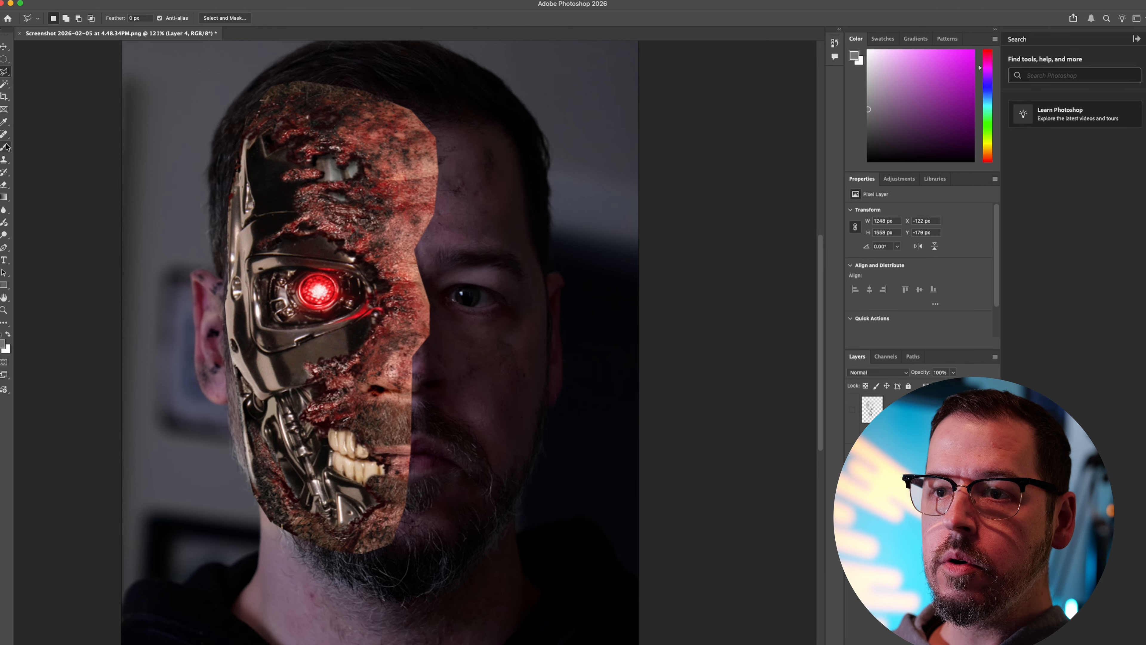
click(4, 185)
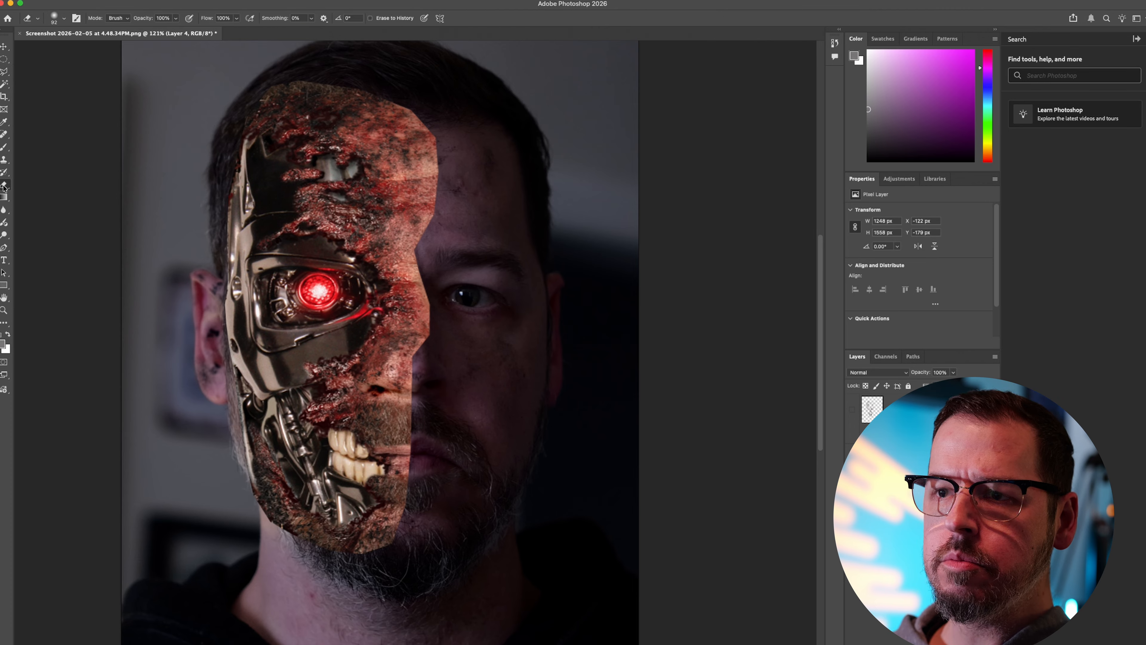
click(58, 18)
drag(49, 69, 83, 49)
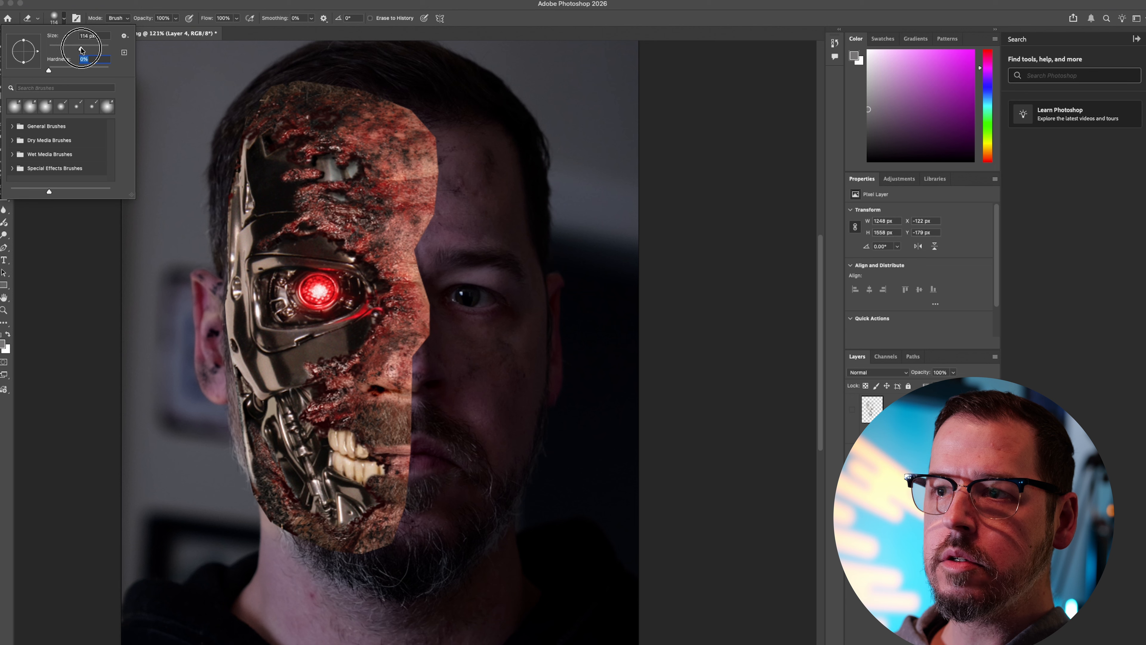
drag(340, 82, 243, 88)
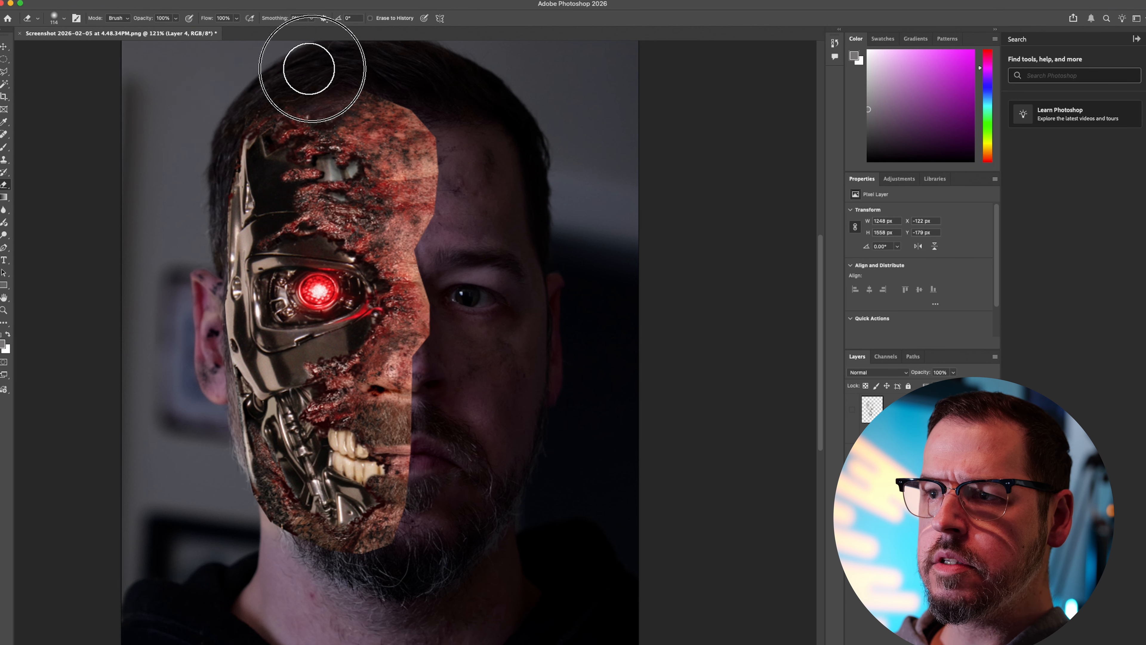
mouse_move(443, 108)
mouse_down()
mouse_move(382, 384)
mouse_move(402, 384)
mouse_move(382, 386)
mouse_up()
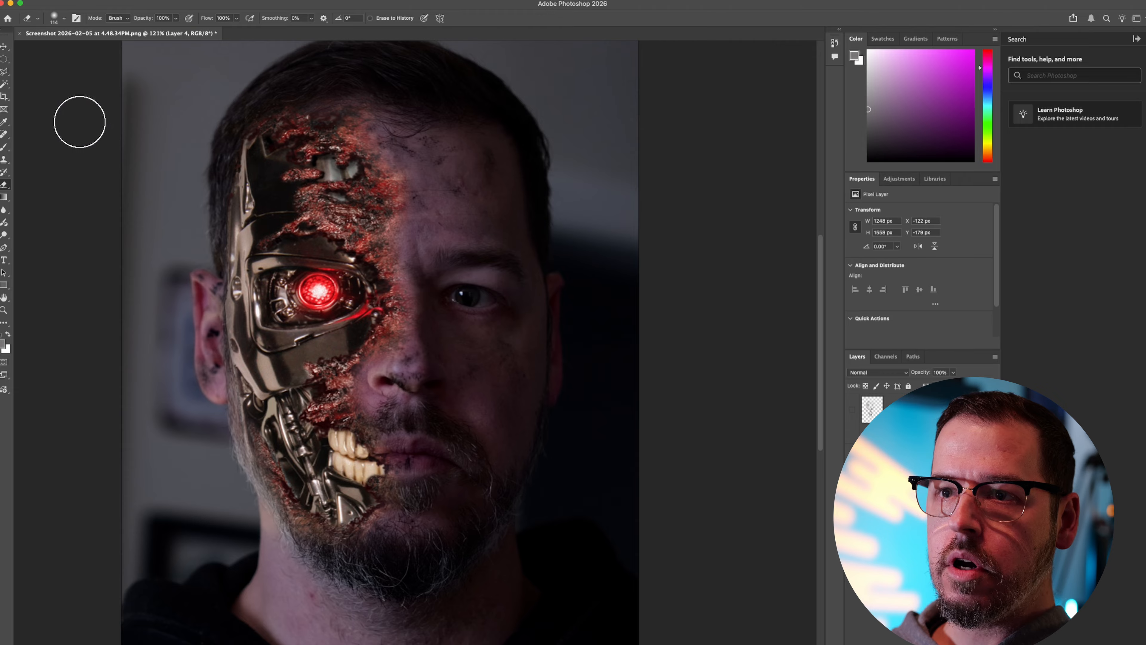
Try Match Color on the mechanical face layer with this document's Layer 1 as the source.
click(5, 47)
click(697, 216)
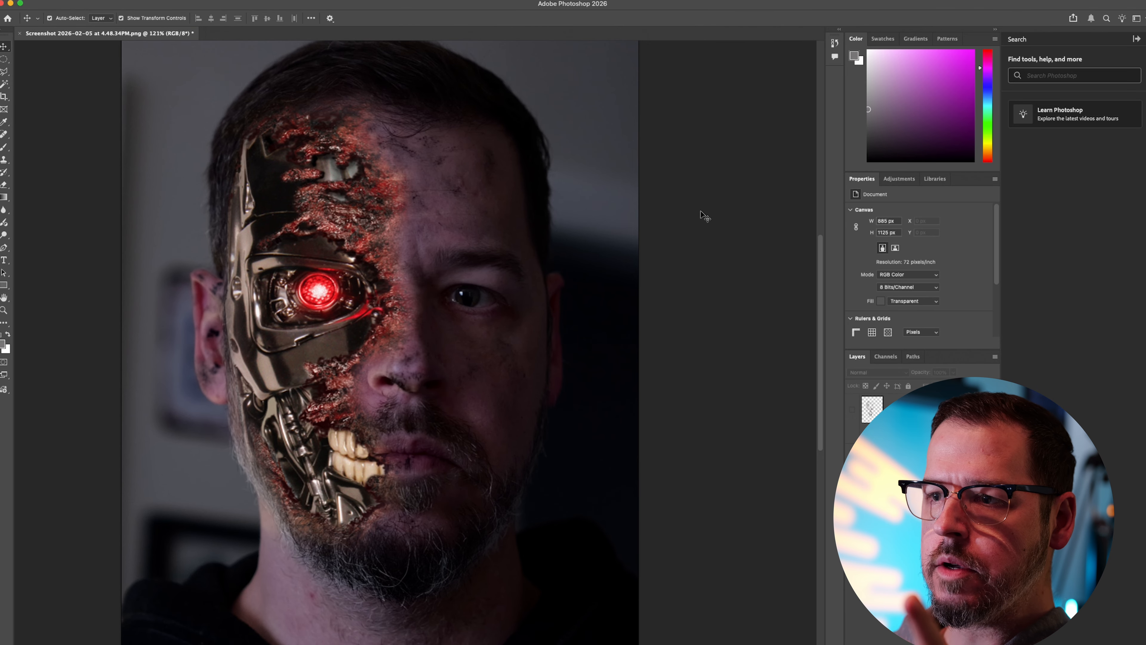
click(912, 458)
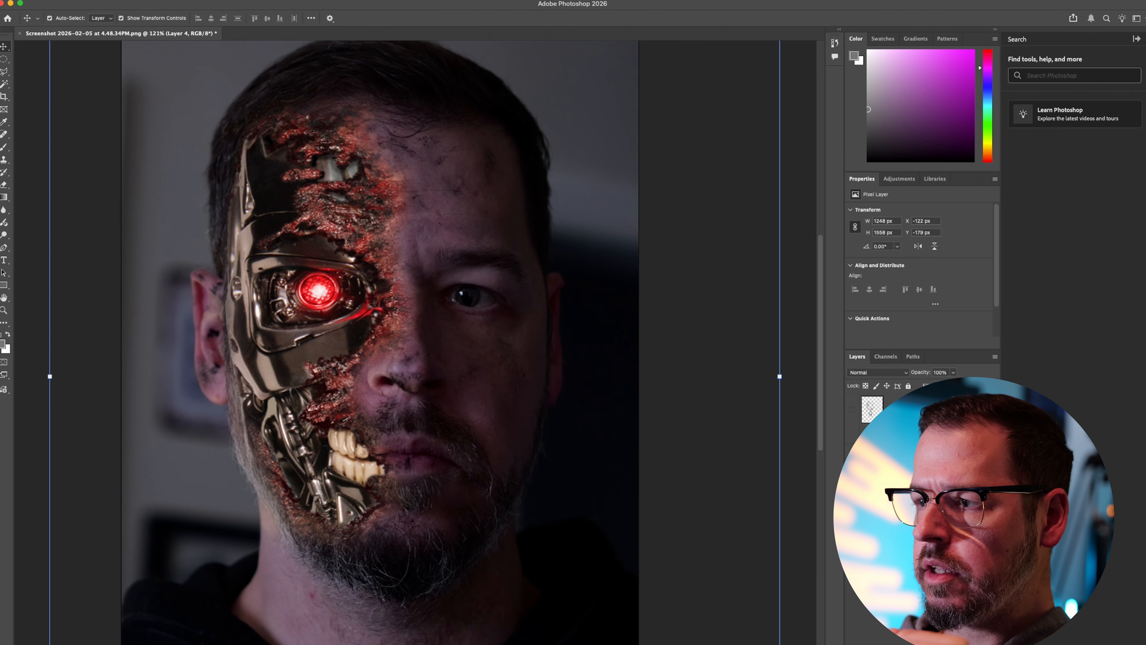
click(0, 0)
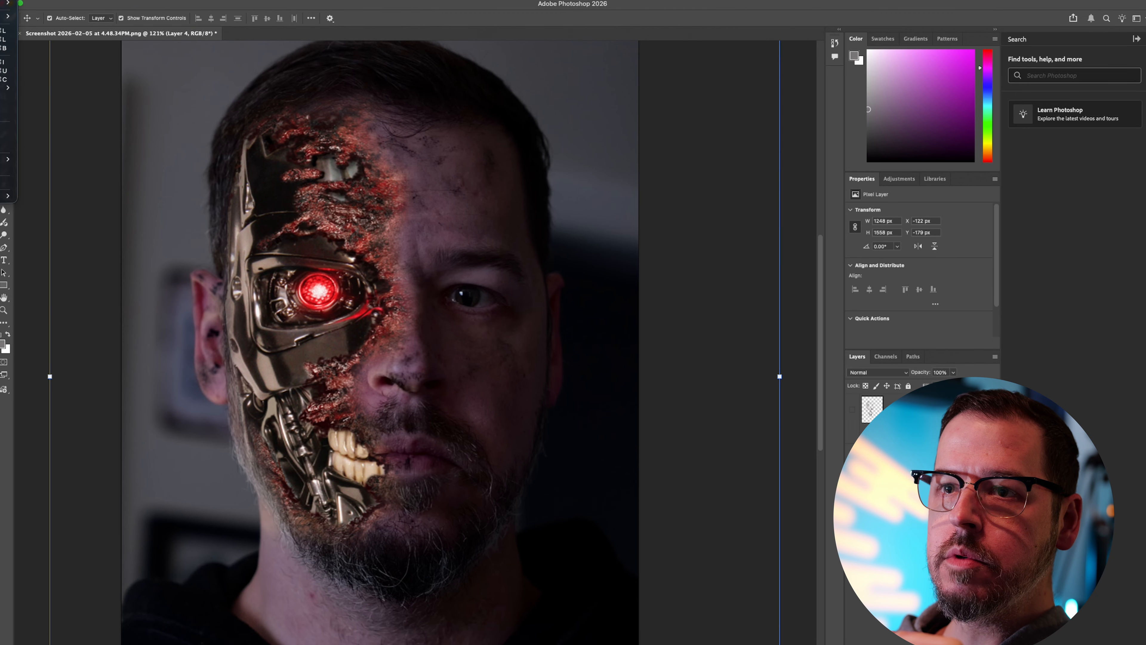
mouse_move(7, 16)
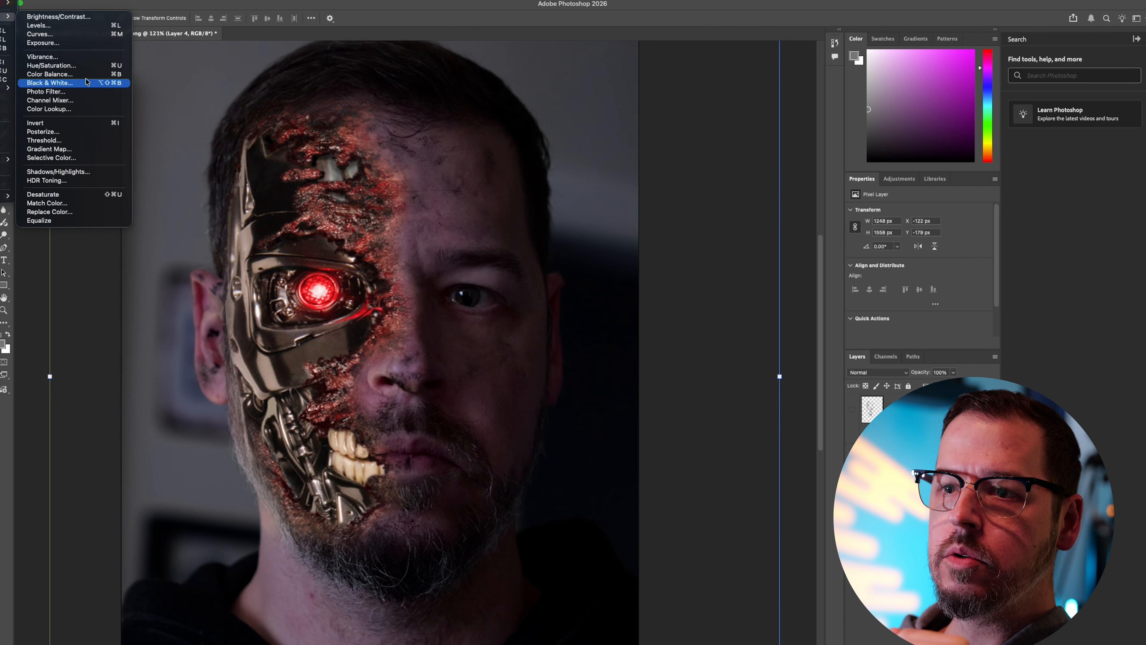
click(68, 202)
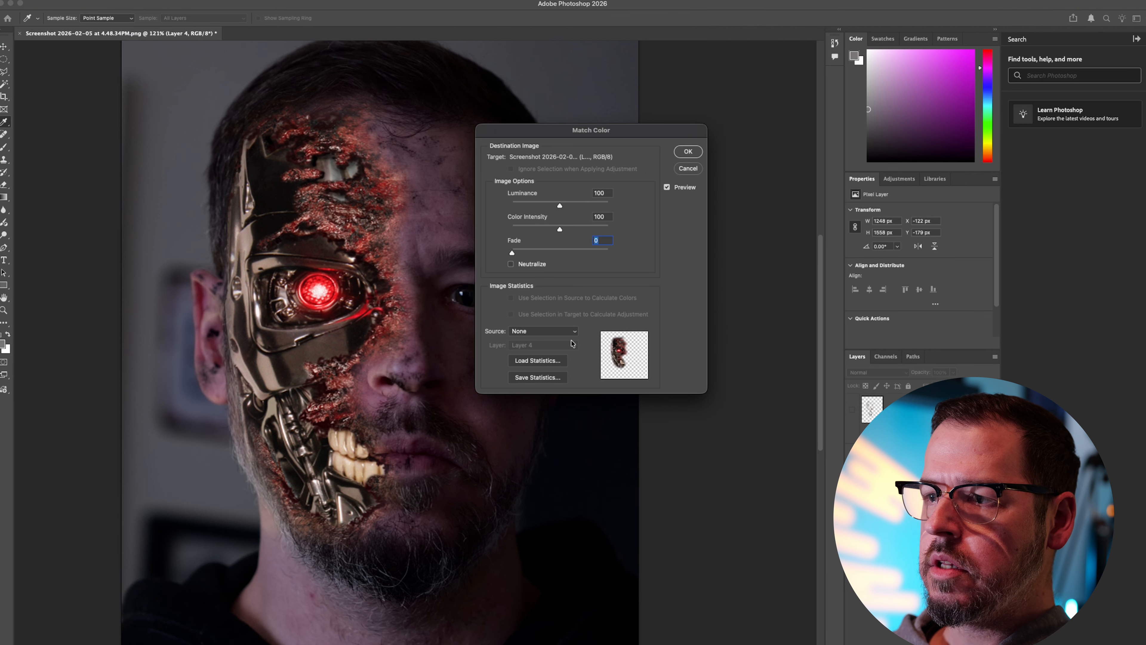
click(573, 333)
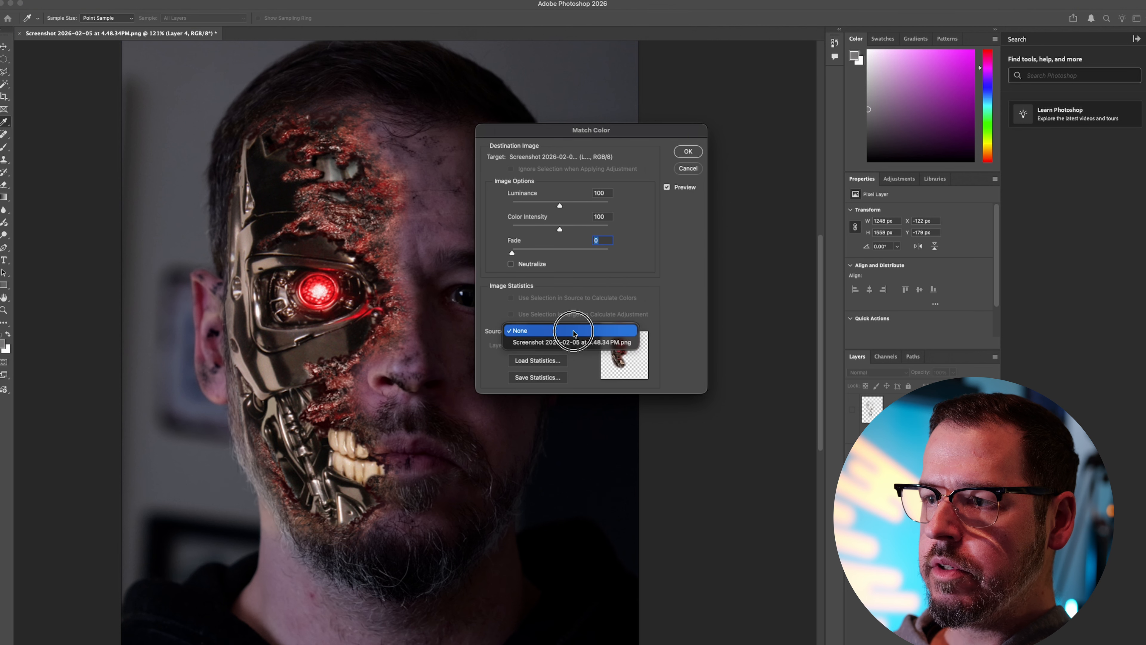
click(566, 339)
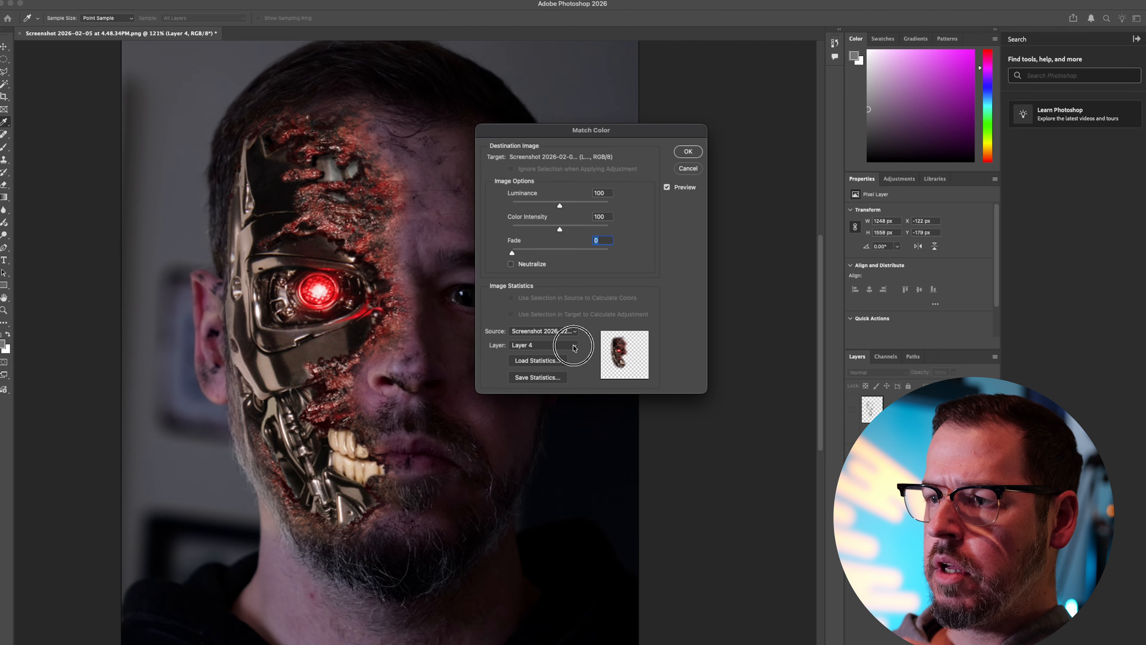
click(574, 347)
click(561, 368)
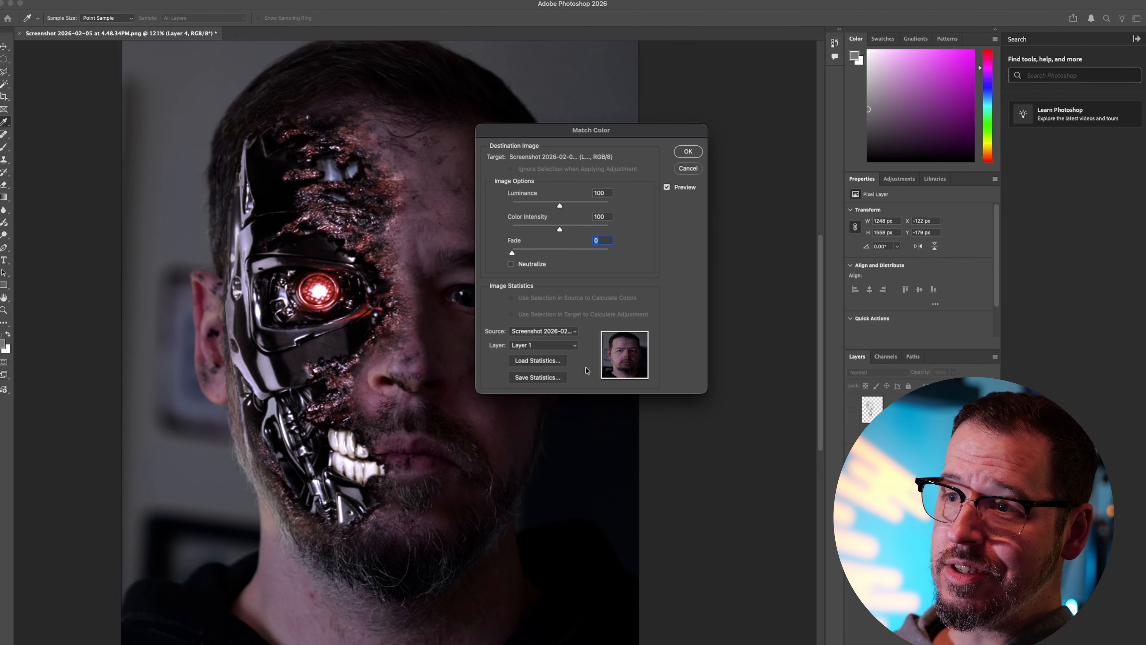
click(689, 151)
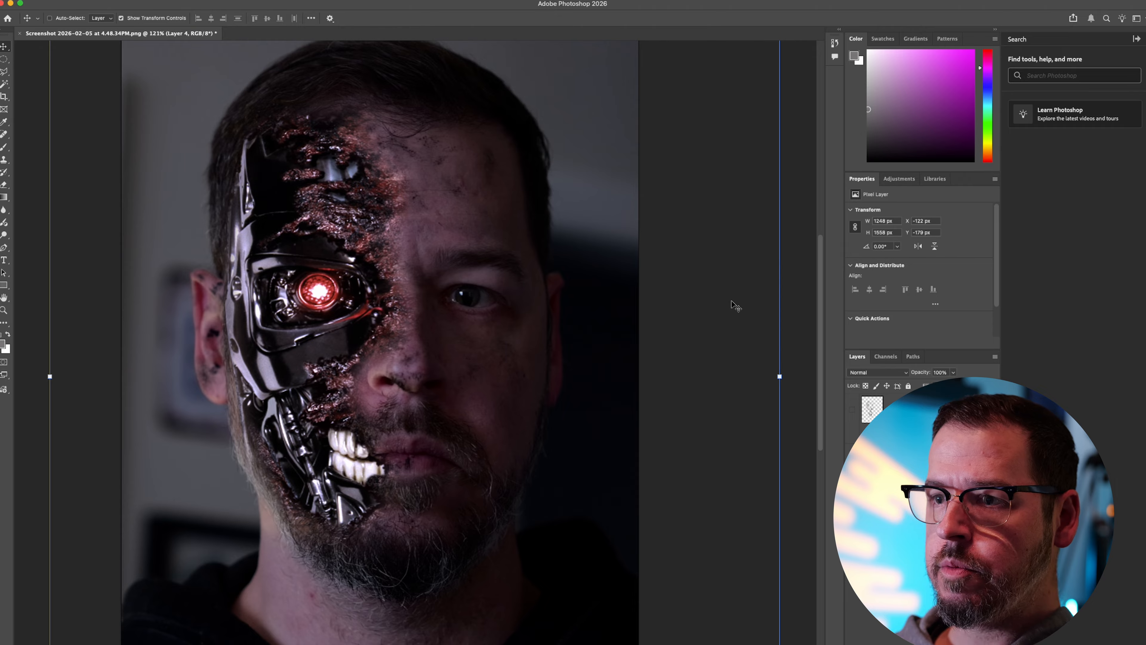
key(super+z)
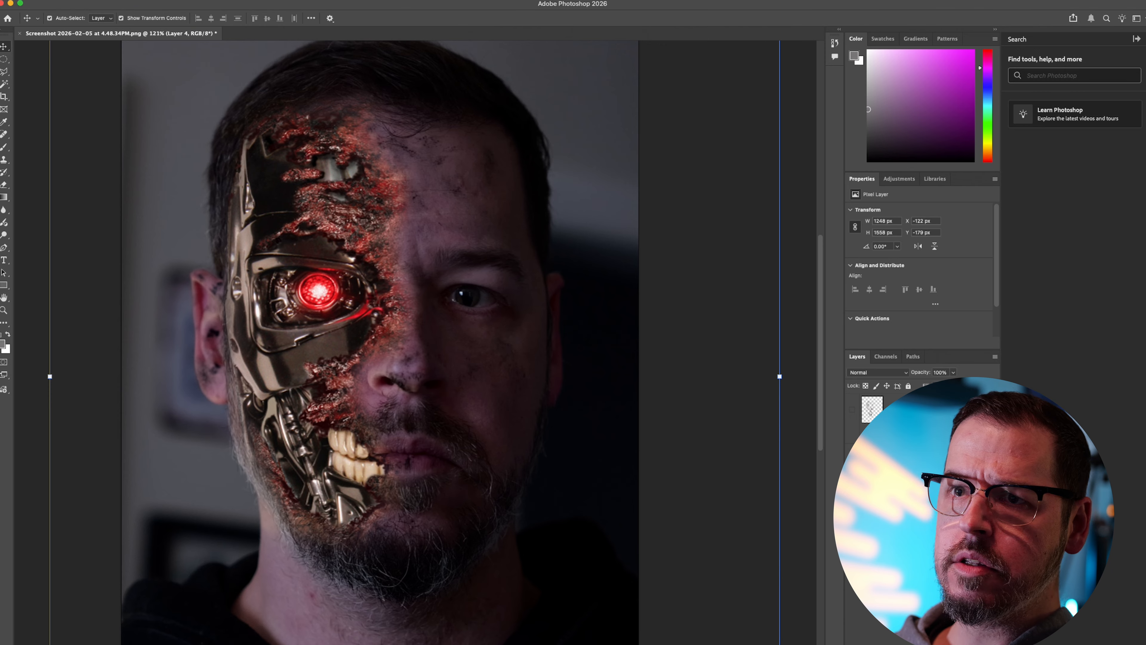
Shift the mechanical face layer towards cooler, bluer tones with Color Balance to suit the portrait's lighting.
click(0, 0)
mouse_move(2, 16)
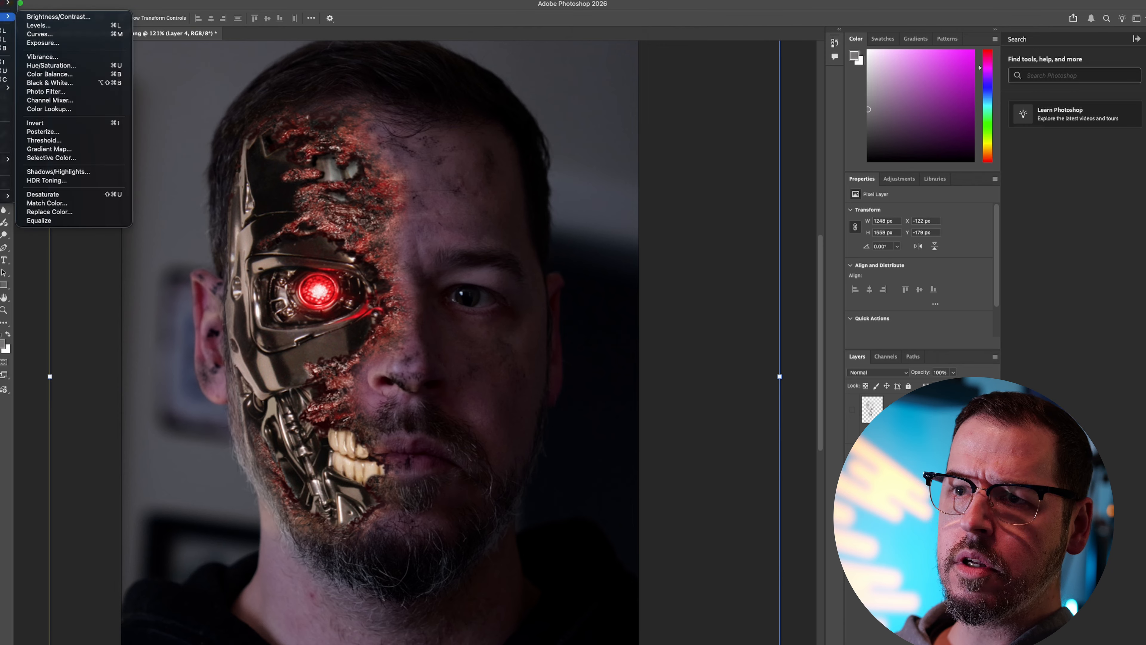
click(88, 75)
drag(632, 235, 609, 256)
drag(608, 234, 622, 277)
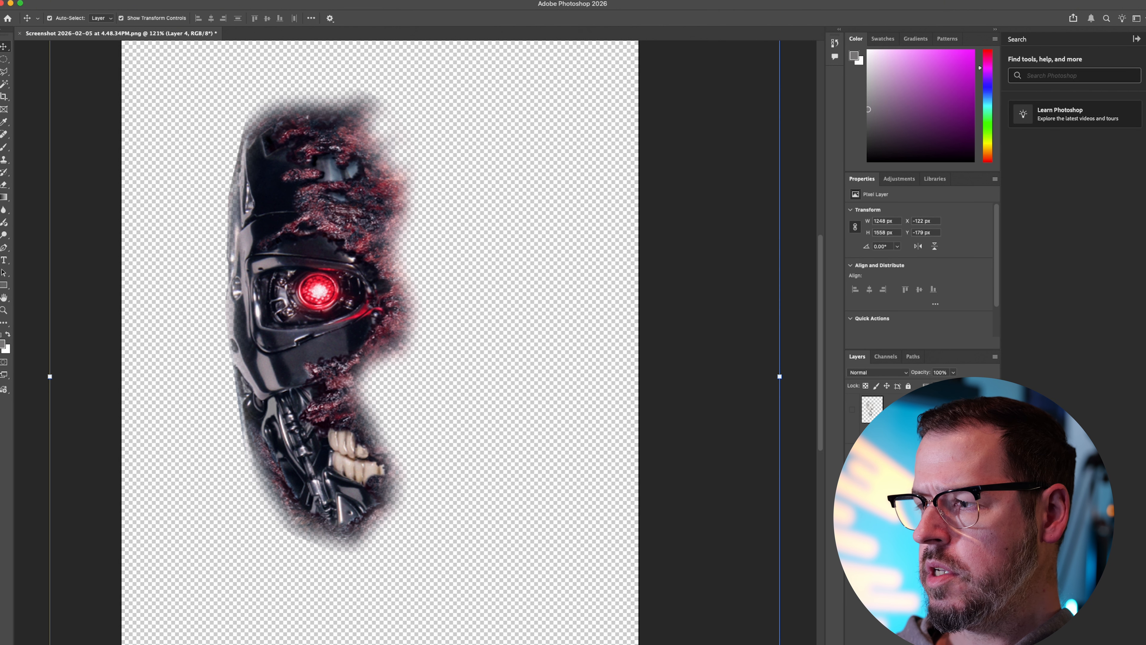
click(920, 510)
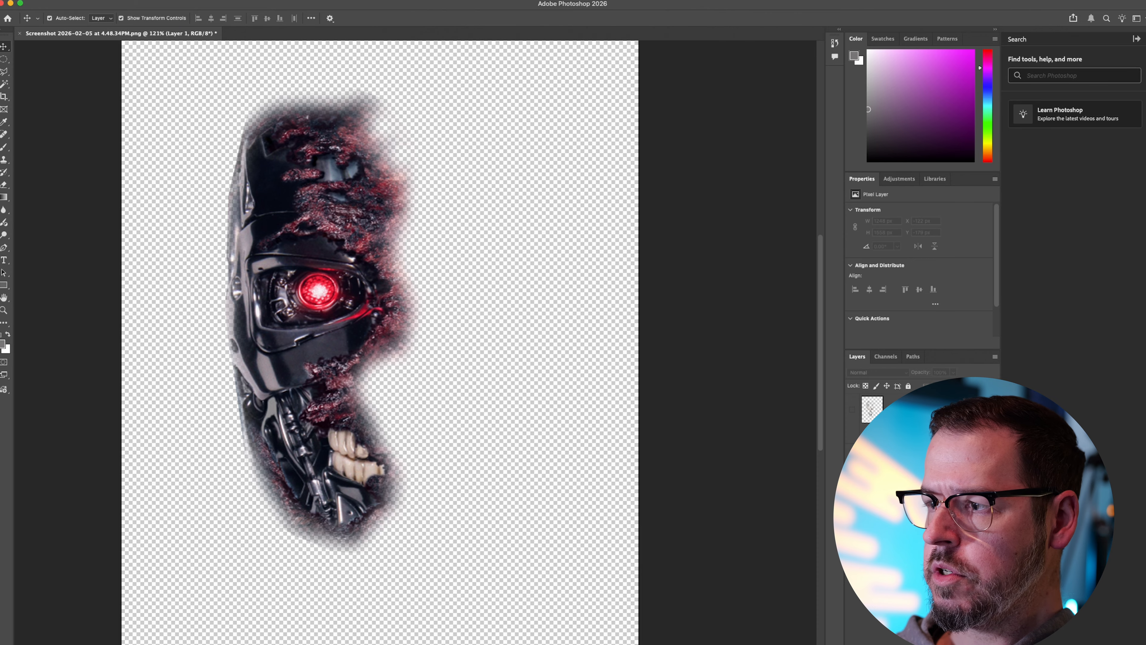
click(913, 410)
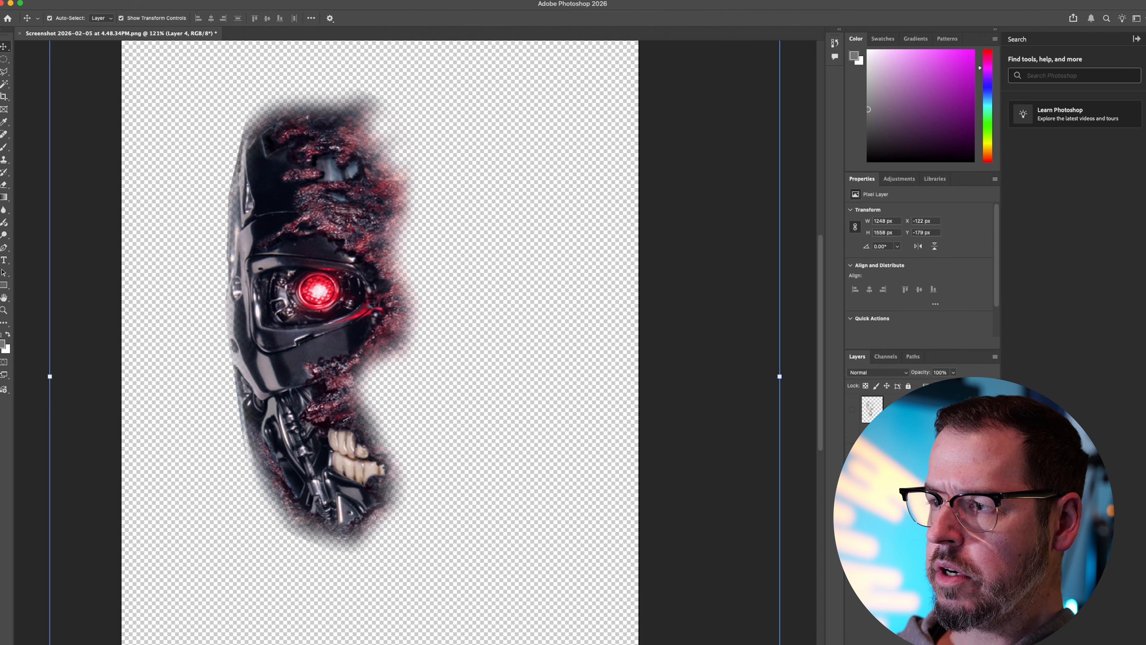
click(853, 409)
click(853, 409)
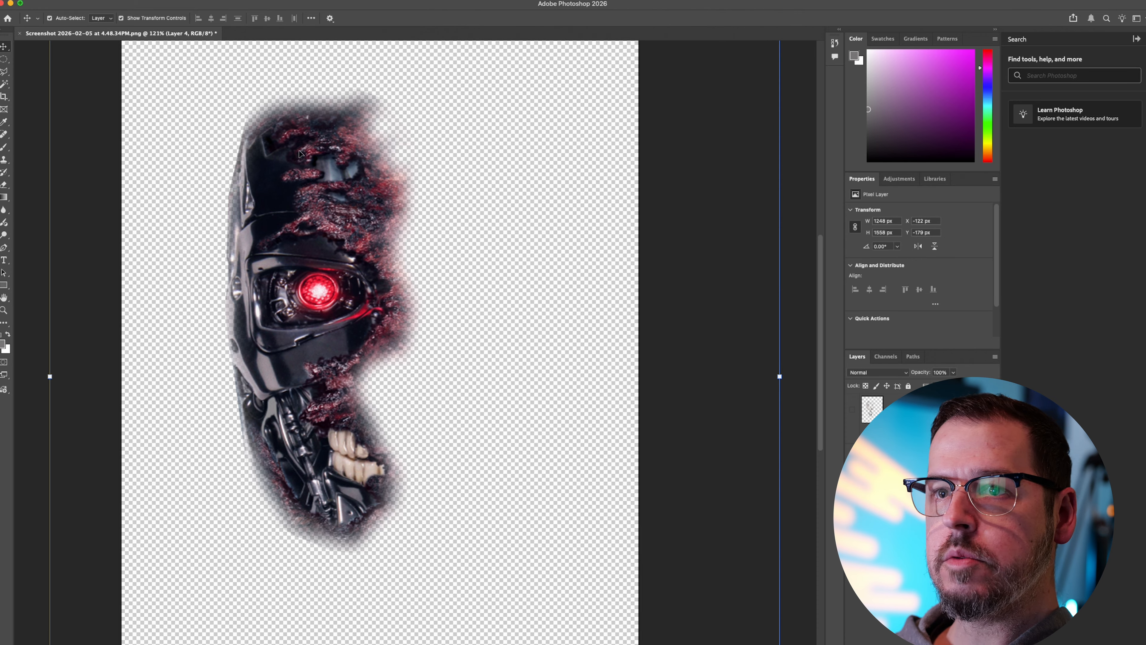
Switch to DaVinci Resolve and open the second P1002939.MP4 clip on the timeline in Fusion.
mouse_move(420, 642)
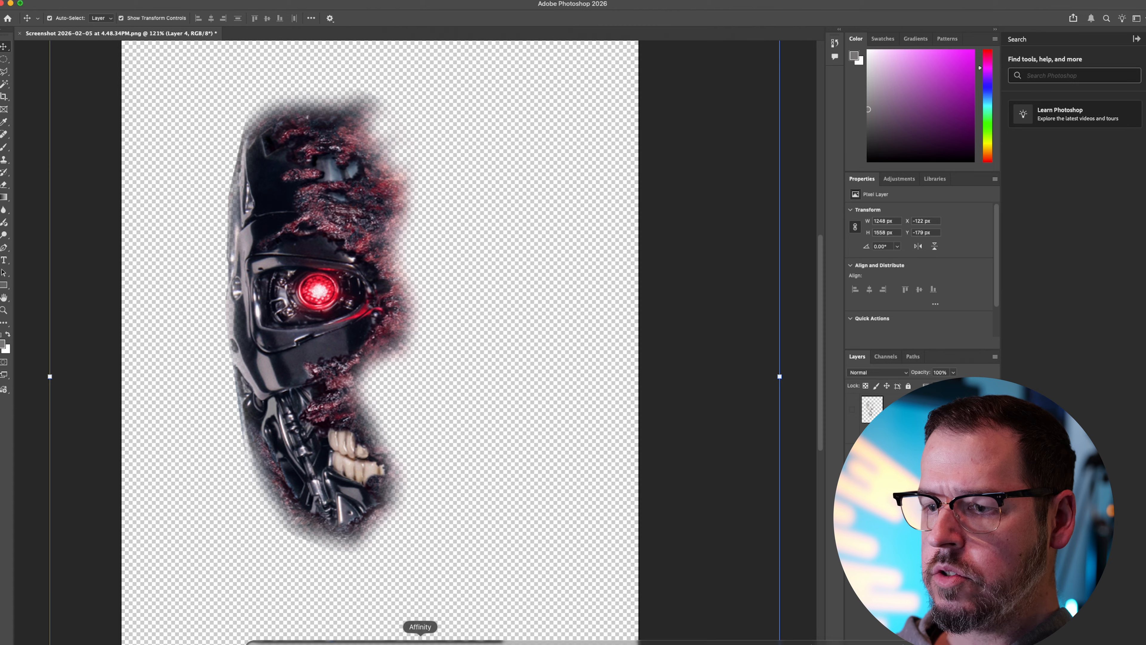
click(392, 642)
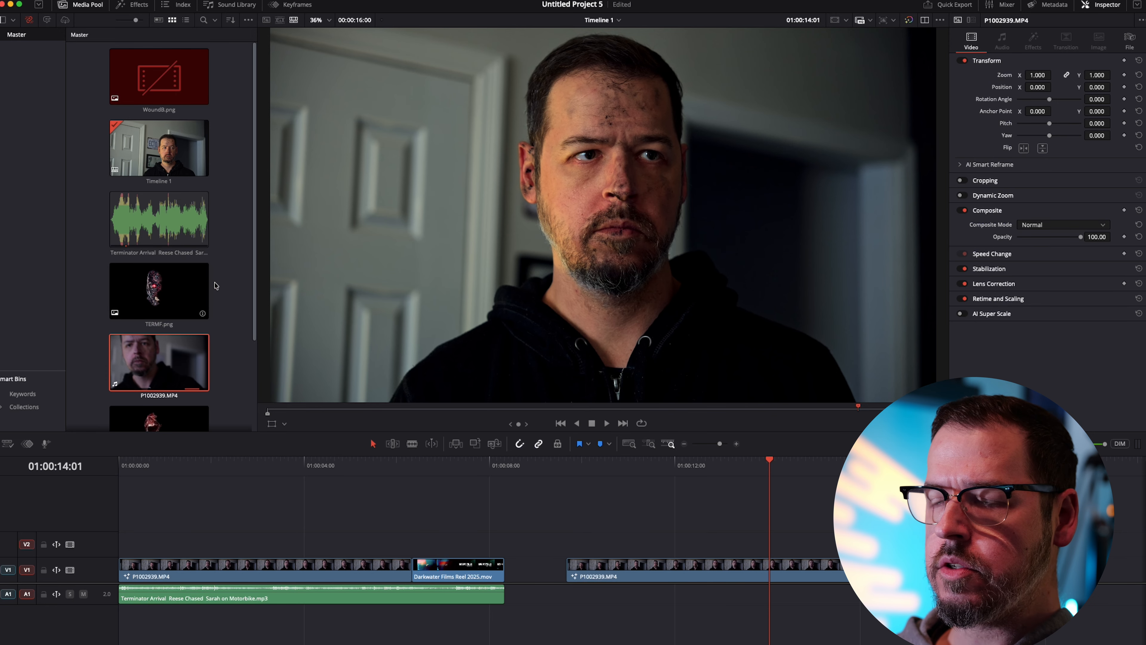
click(224, 280)
click(641, 570)
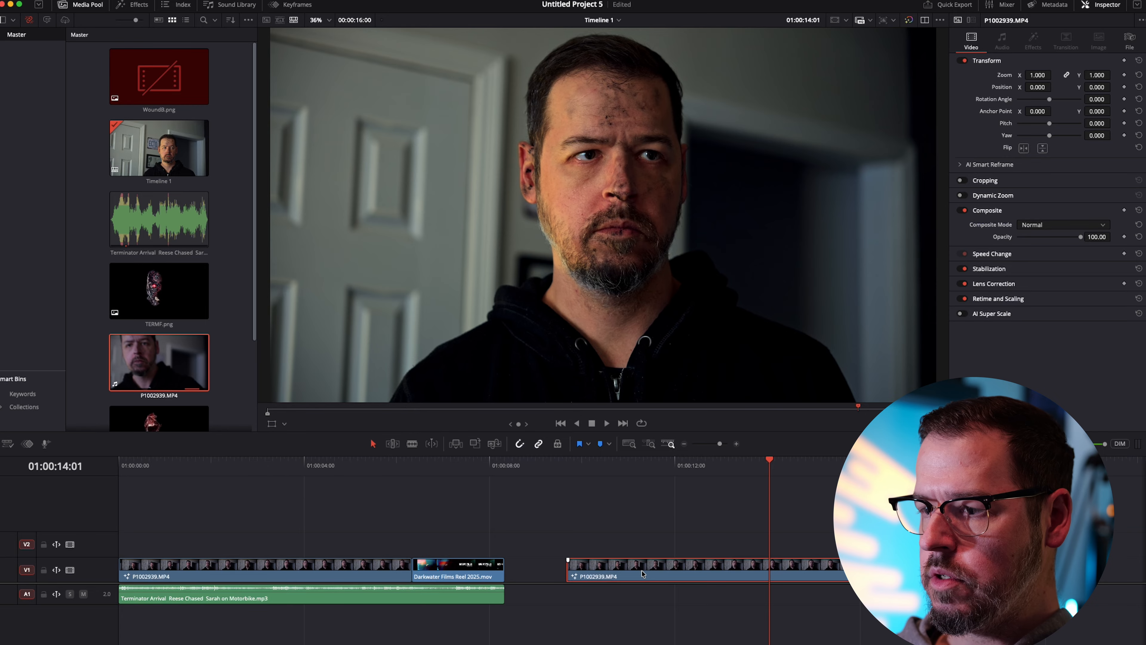
key(shift+5)
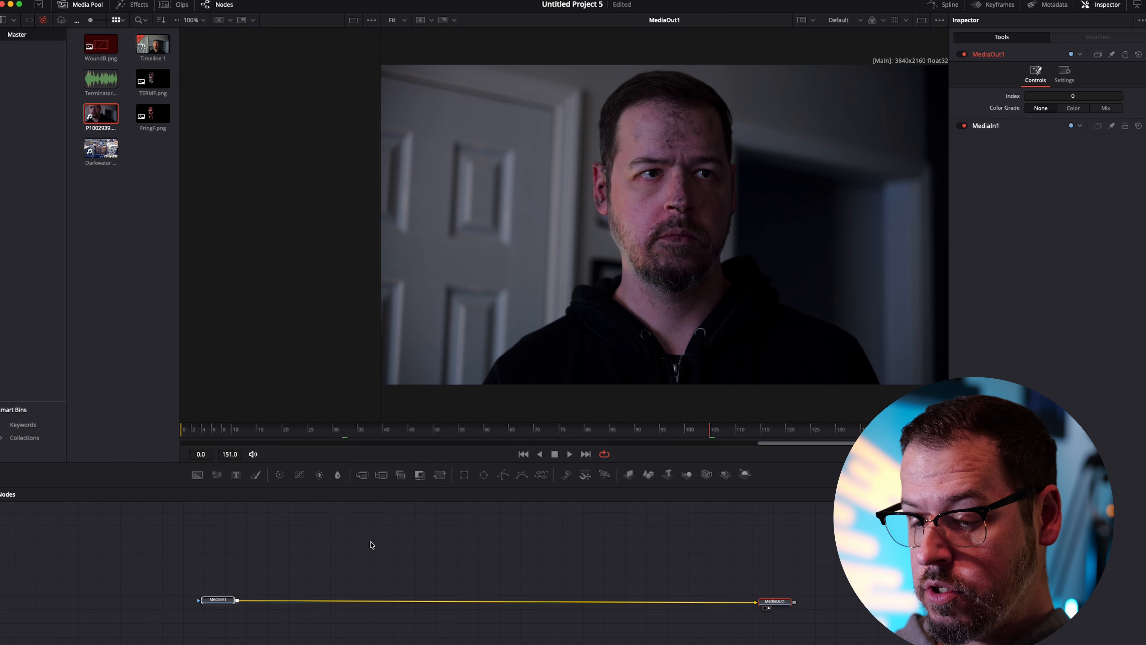
Add a Surface Tracker node on the connection between MediaIn1 and MediaOut1, close to MediaIn1.
key(shift+space)
text(sur)
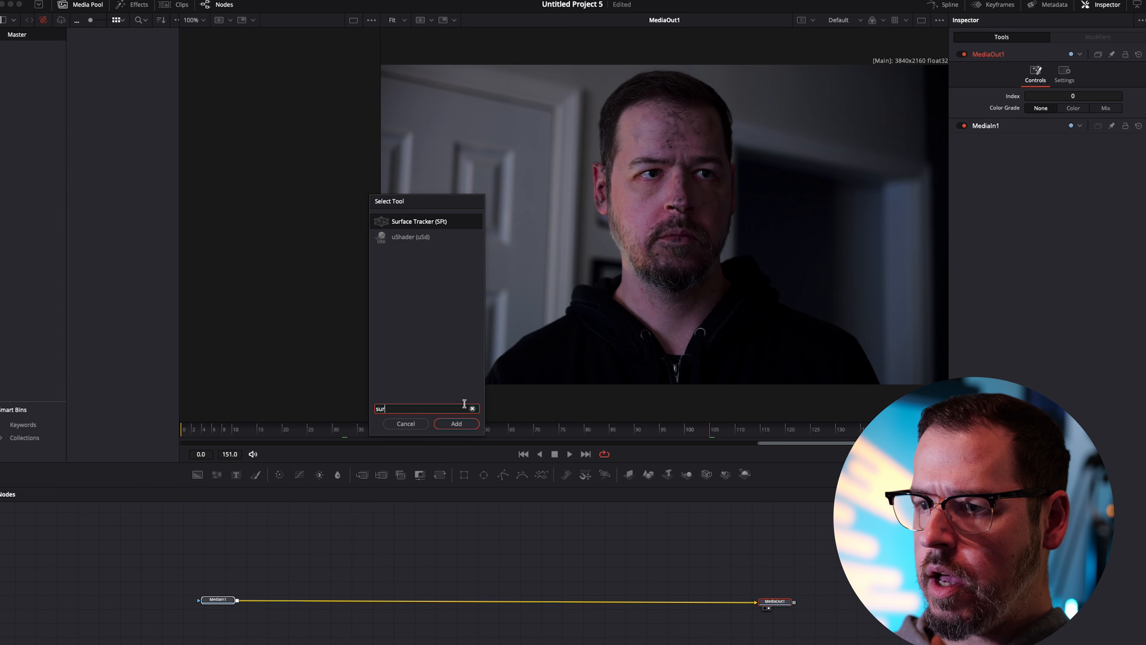
click(460, 427)
drag(814, 601, 306, 601)
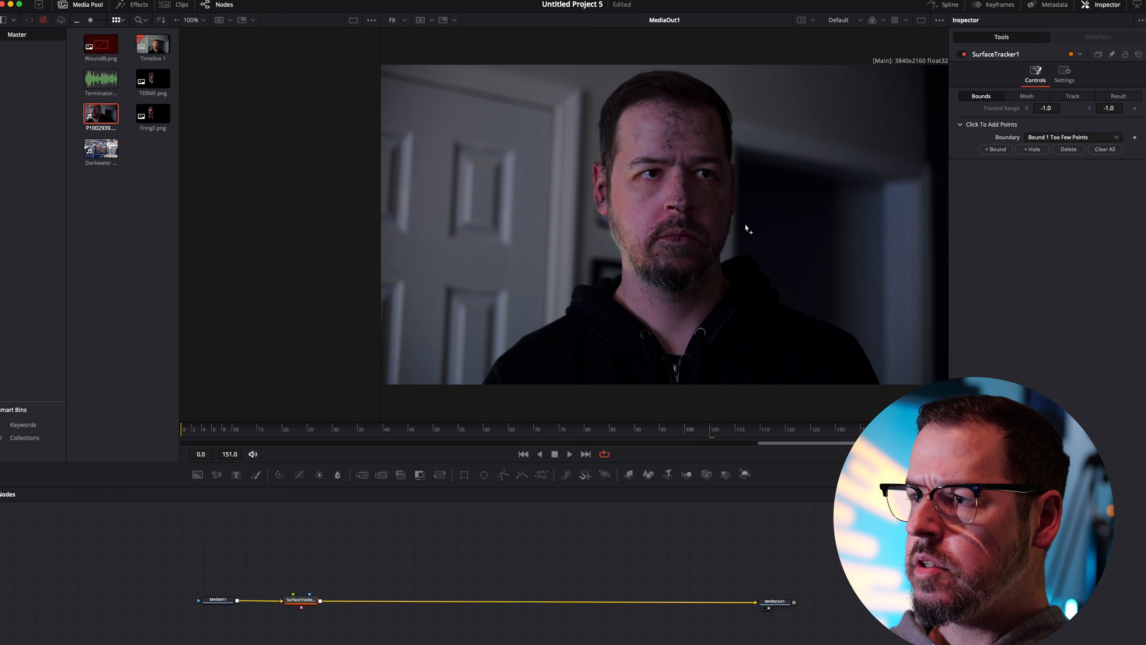
Outline the man's whole face with a closed Surface Tracker boundary running from the hairline past both ears to the chin.
scroll(741, 178, right, 2)
scroll(741, 178, up, 2)
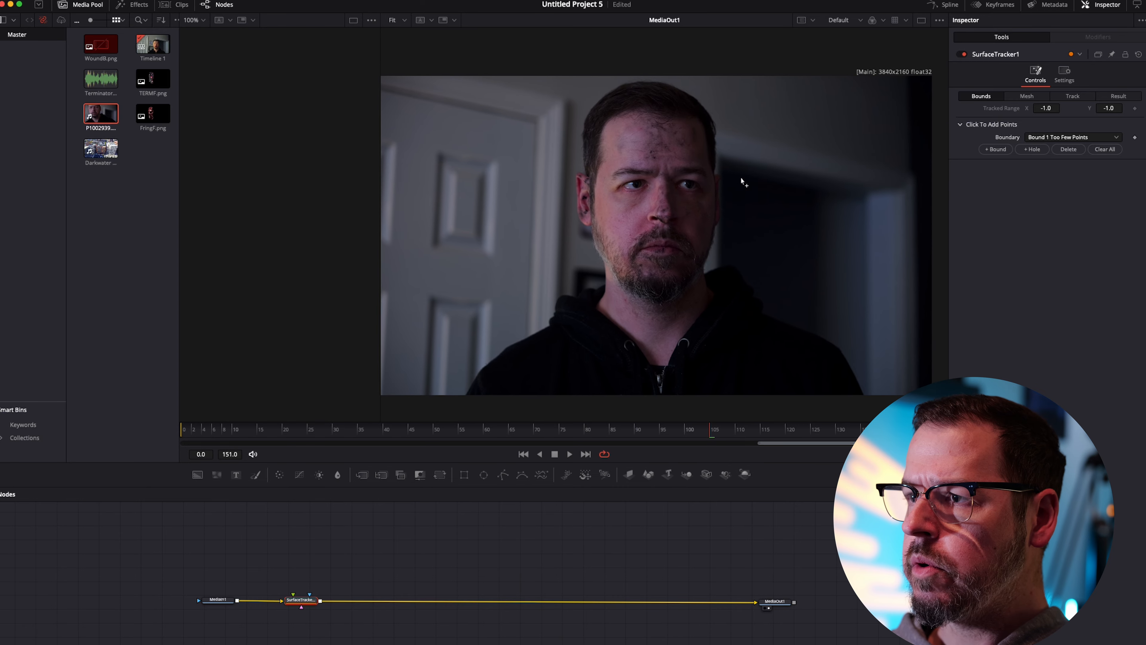
scroll(681, 233, up, 3)
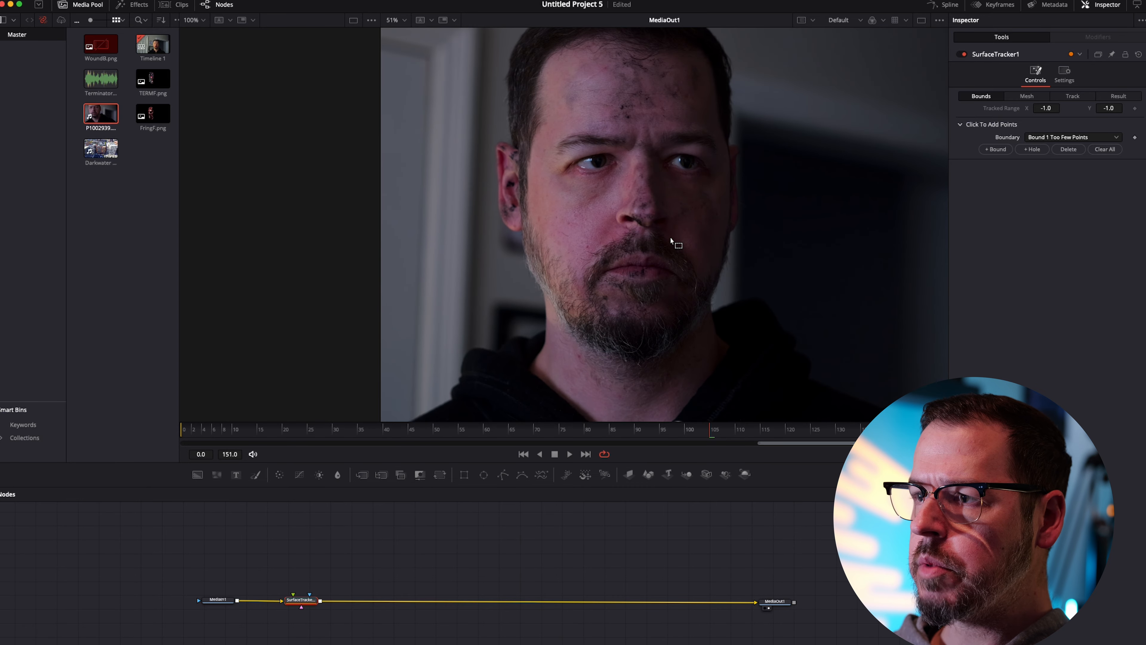
click(689, 330)
click(716, 290)
click(729, 235)
click(730, 145)
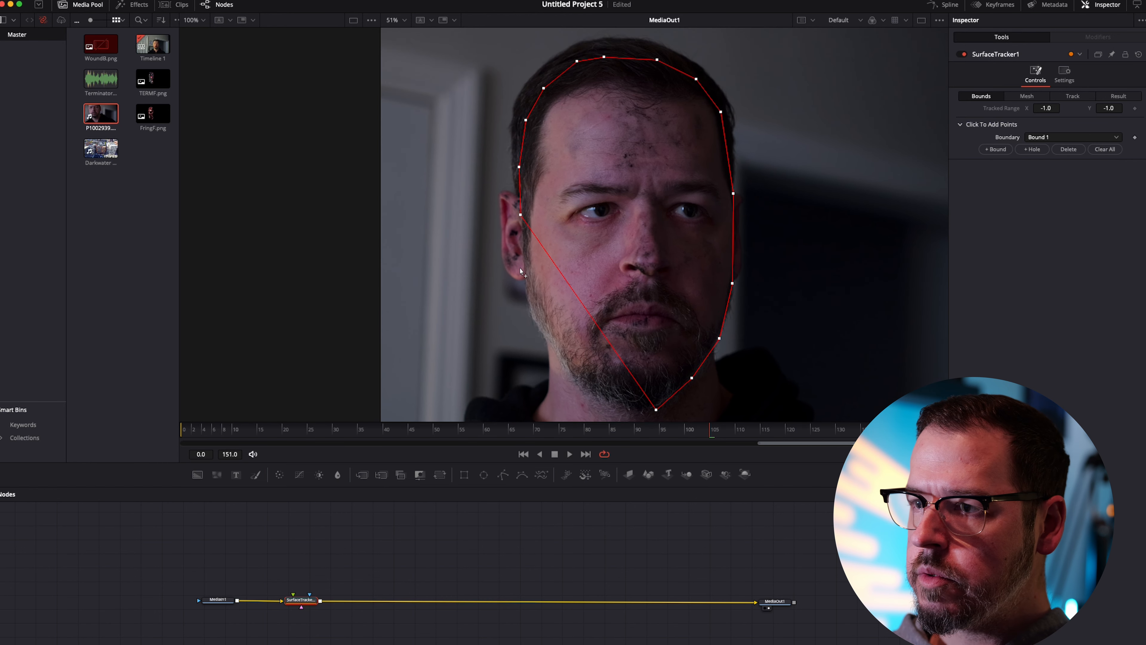
click(524, 273)
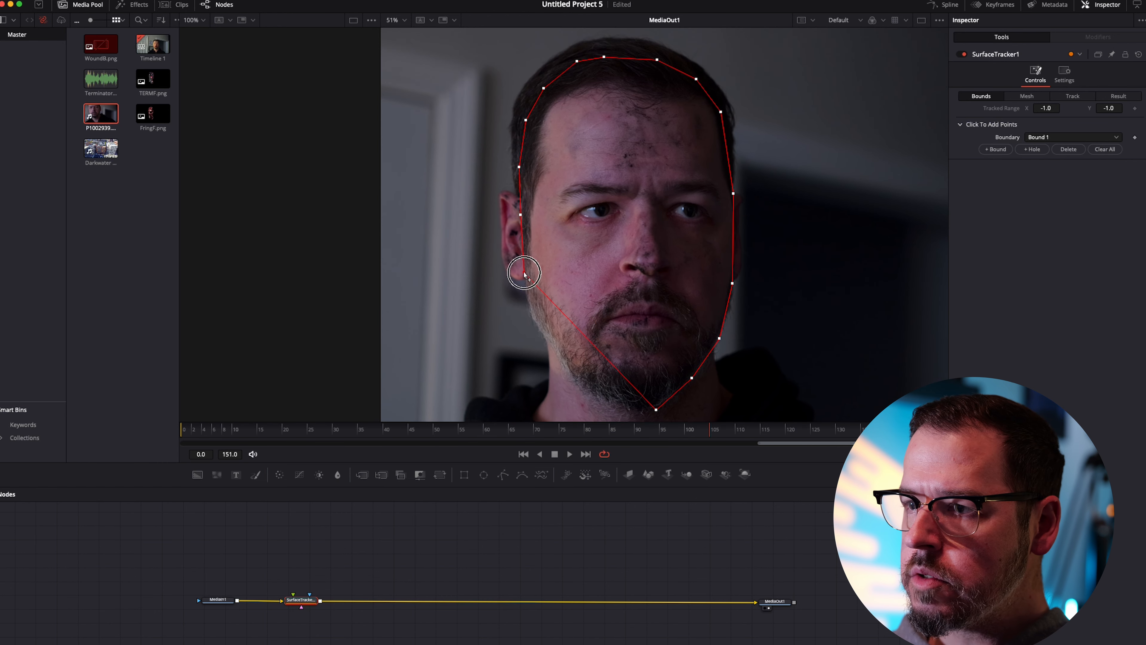
click(532, 313)
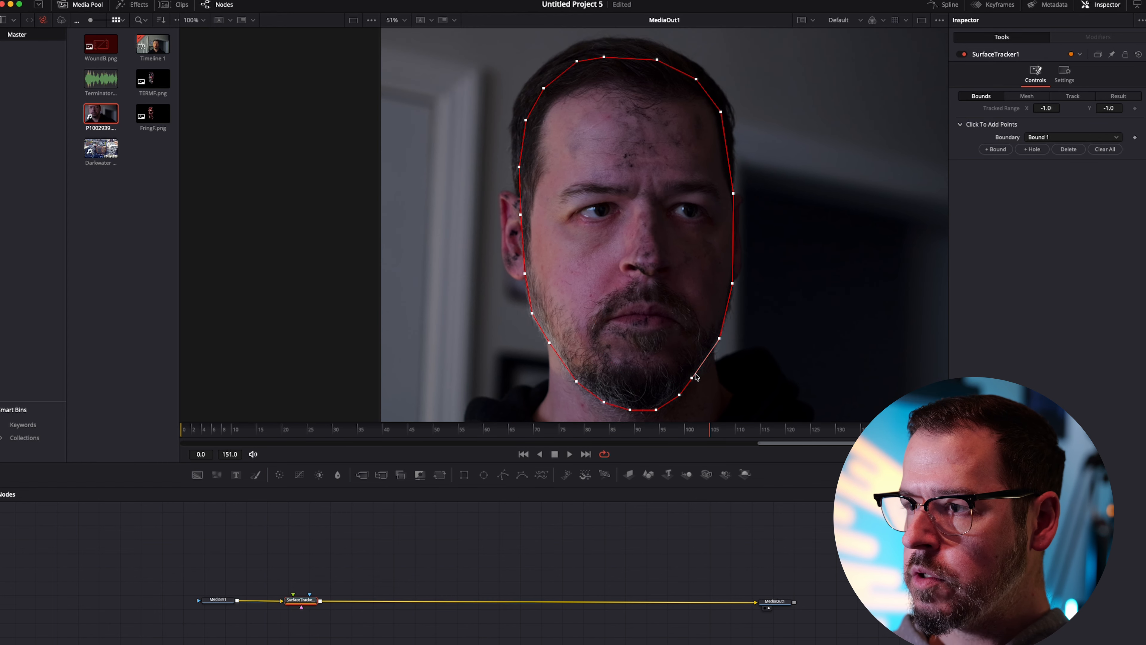
Move the boundary point beside the lower jaw slightly outward so the outline curves smoothly along the jawline.
click(695, 379)
key(super+z)
drag(692, 378, 699, 375)
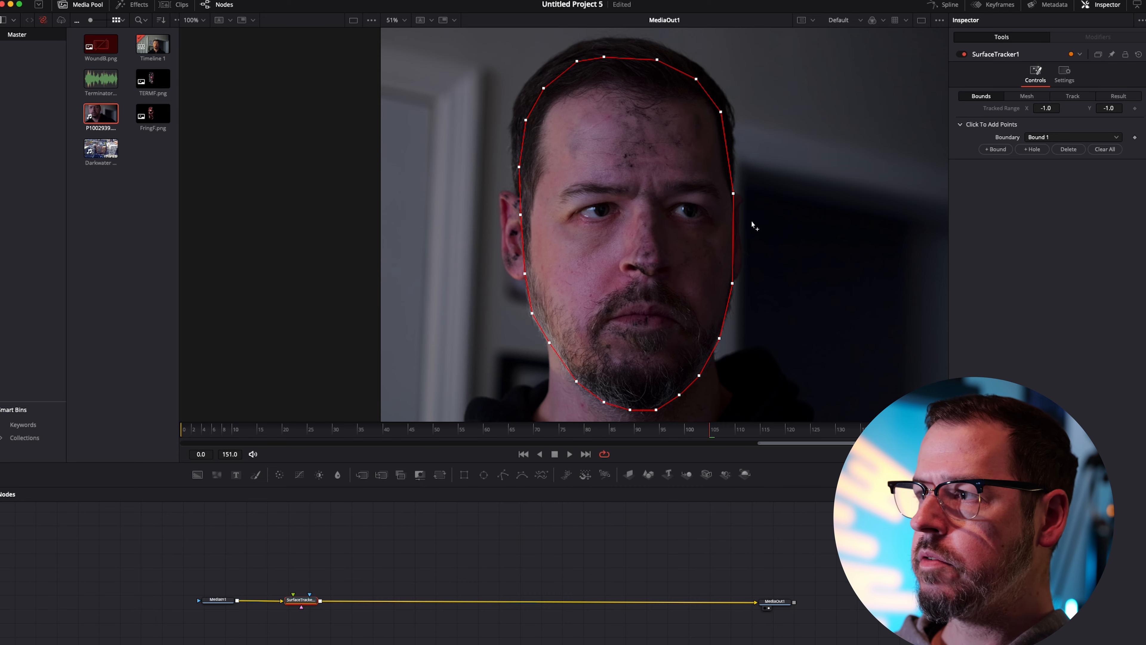
Densify the tracking mesh by setting the point number limit to 200 and the minimum point spacing to 5.
click(1023, 99)
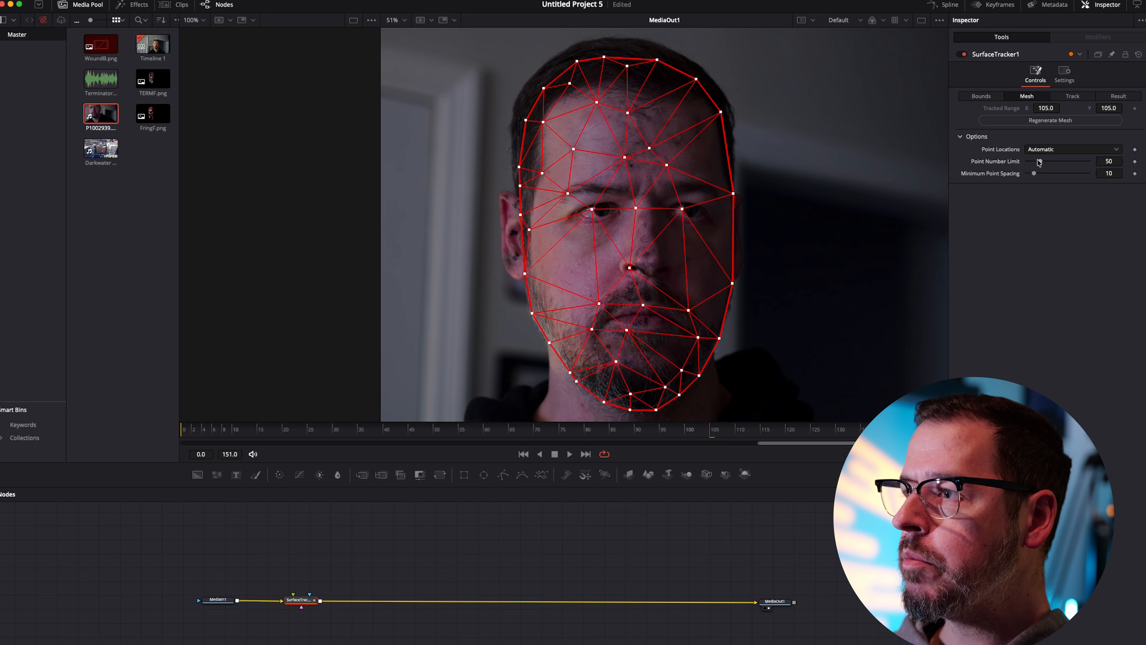
drag(1041, 162, 1106, 162)
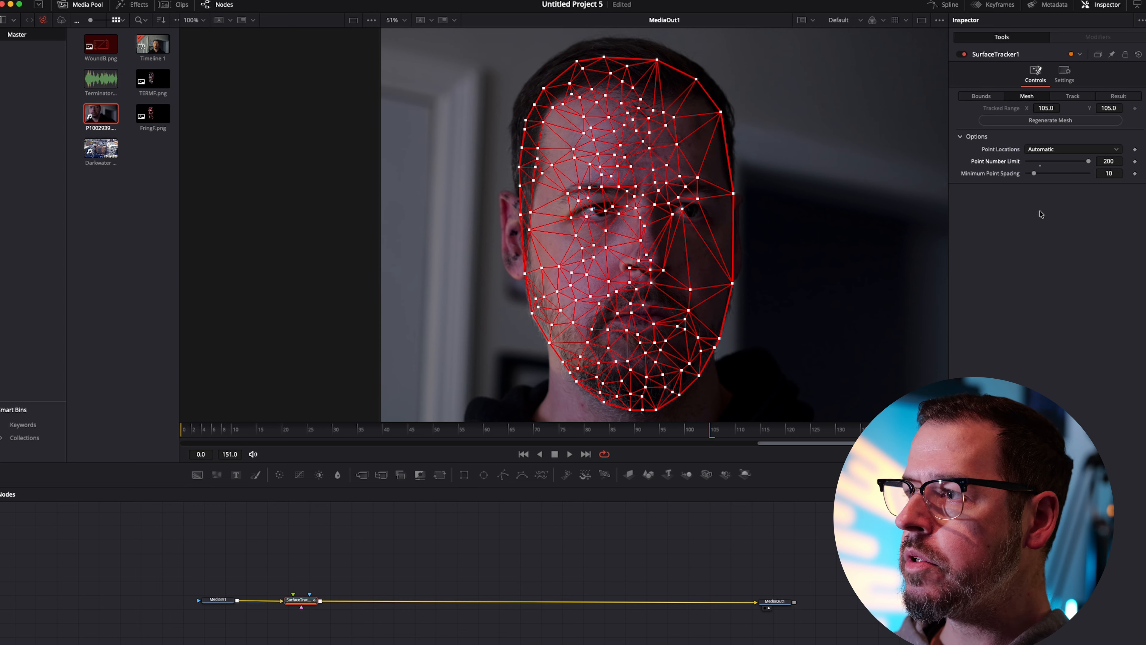
drag(1035, 175, 988, 177)
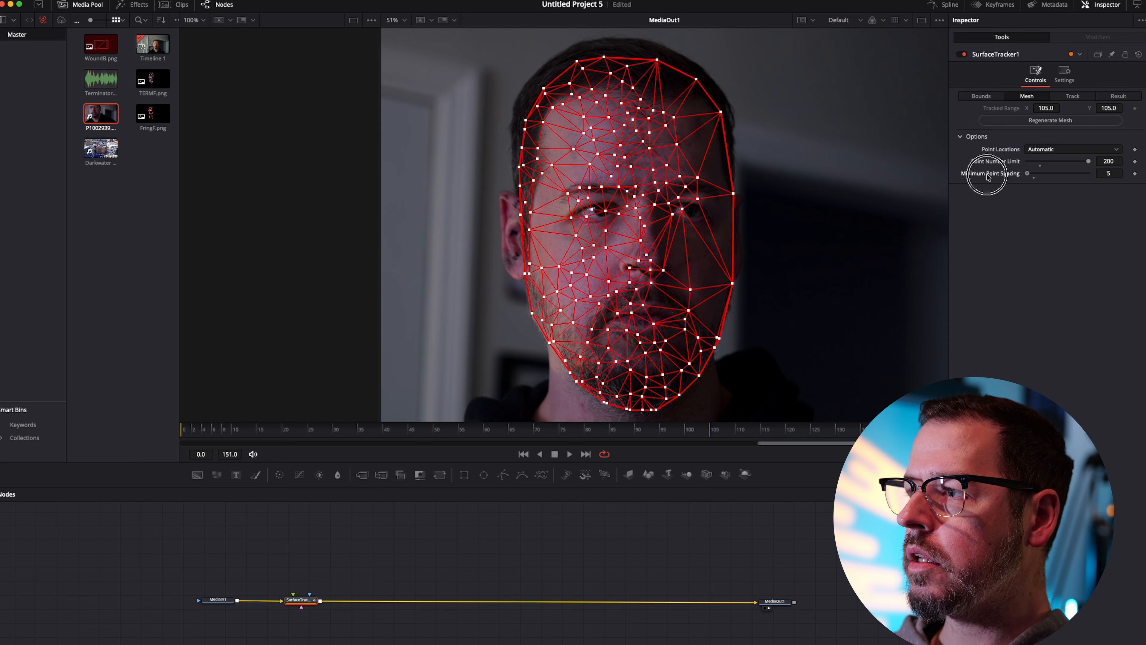
Track the face mesh in both directions through the whole clip and scrub to a frame near the middle.
click(1071, 96)
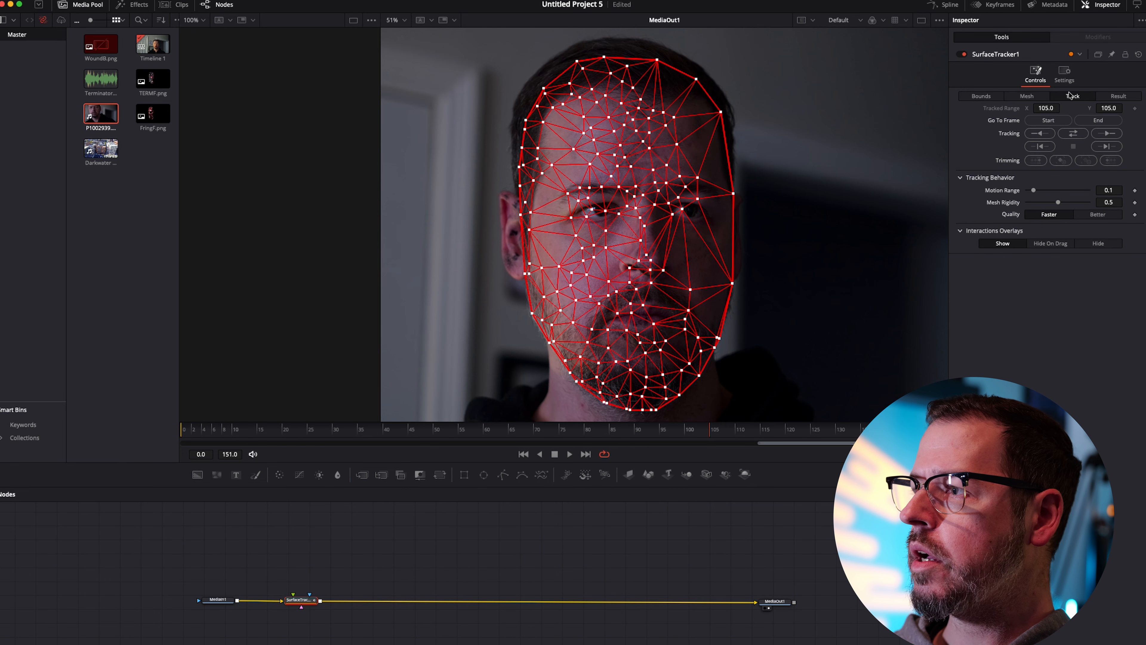
click(1075, 134)
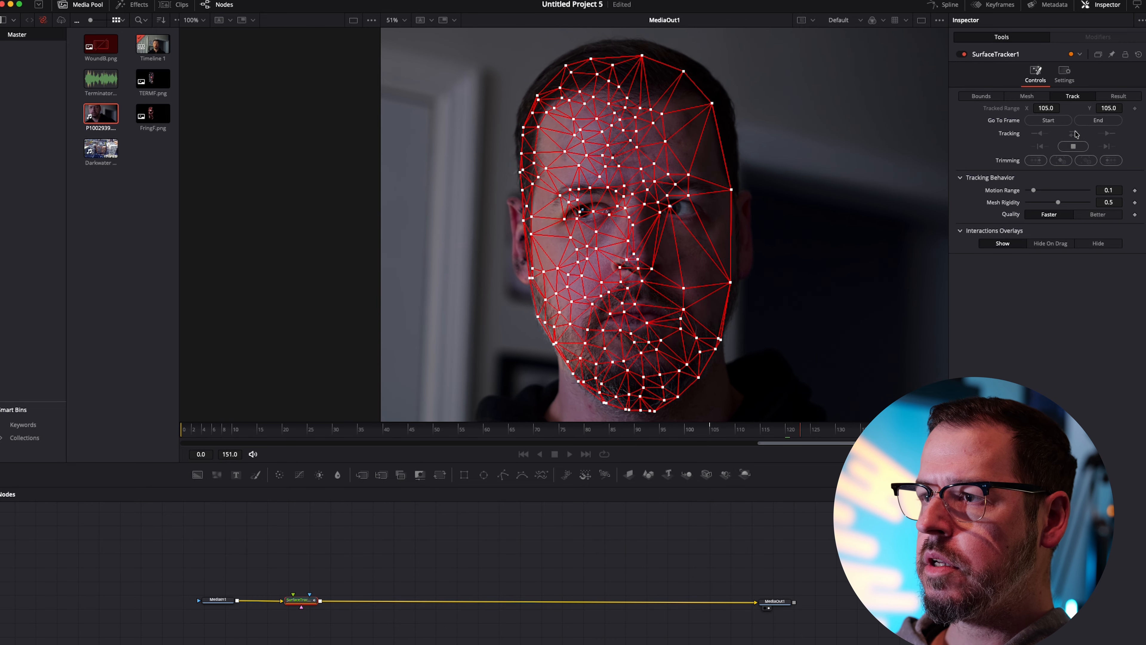
click(629, 430)
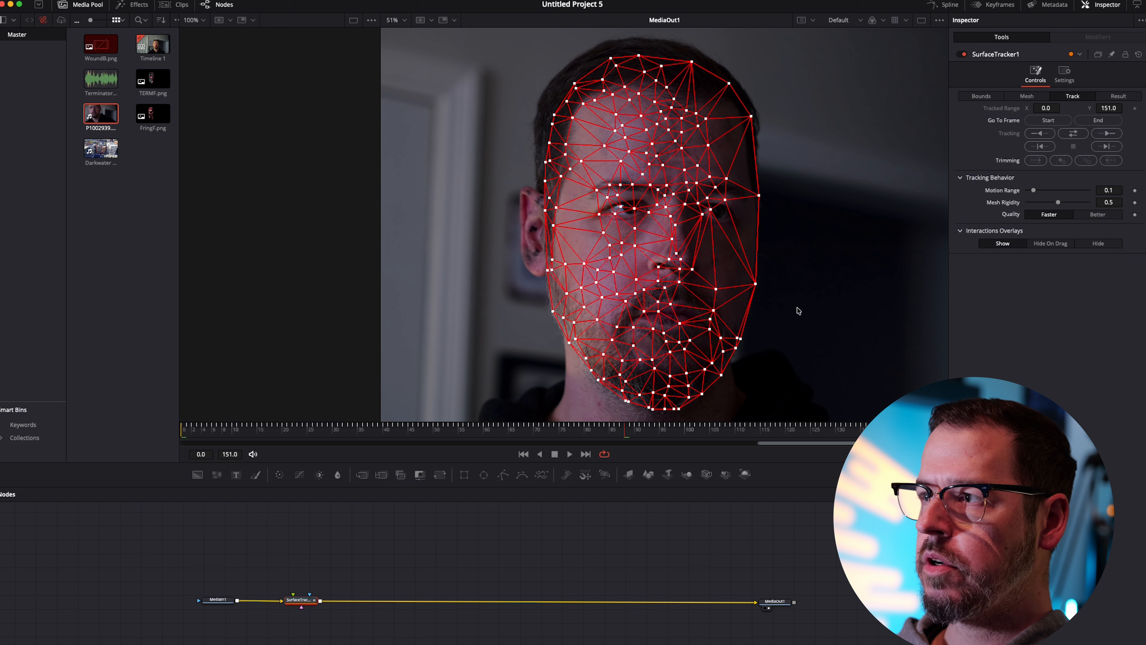
Feed TERMF.png into the Surface Tracker as the warped overlay and set its overlay positioning to Sliders.
click(1123, 97)
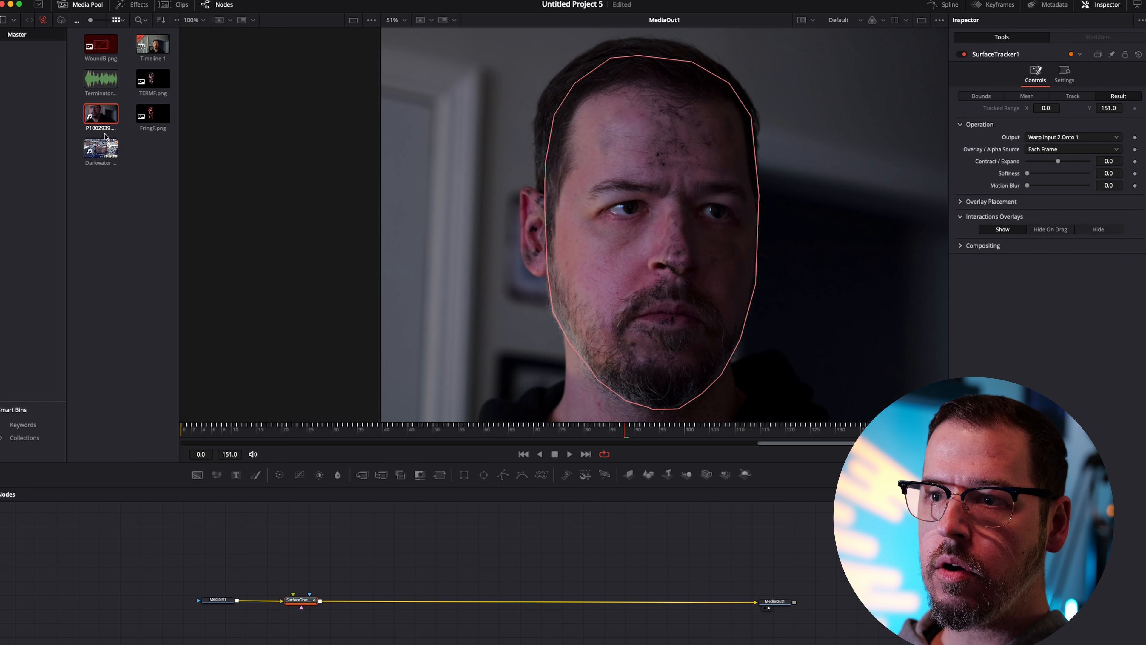
drag(157, 80, 294, 601)
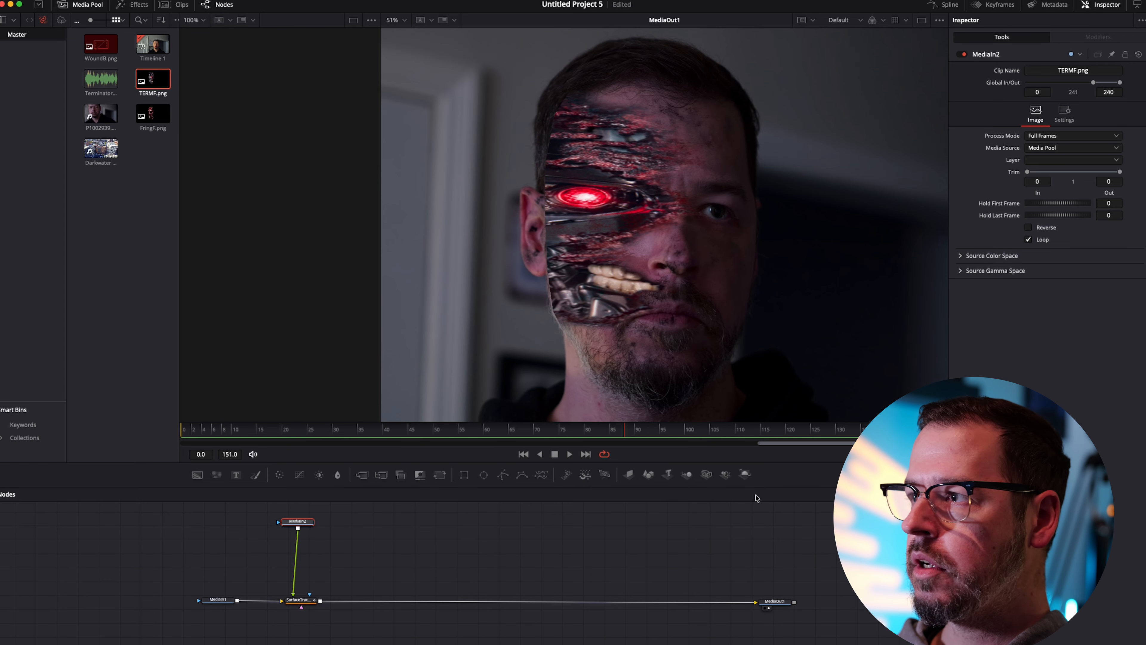
click(300, 600)
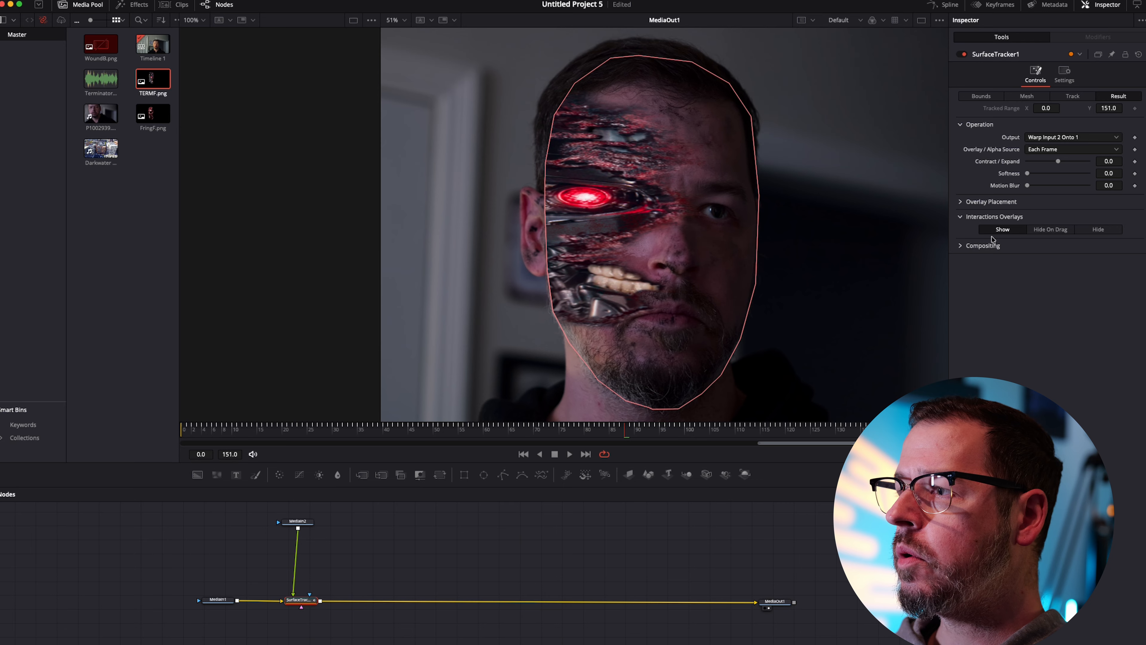
click(960, 202)
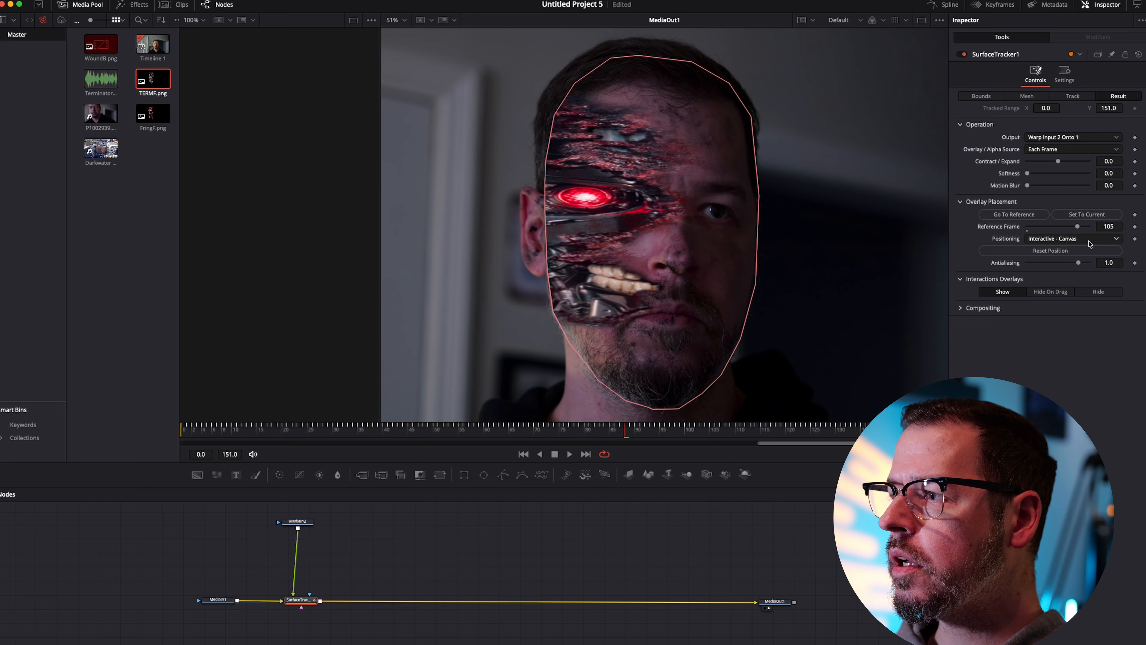
click(1118, 240)
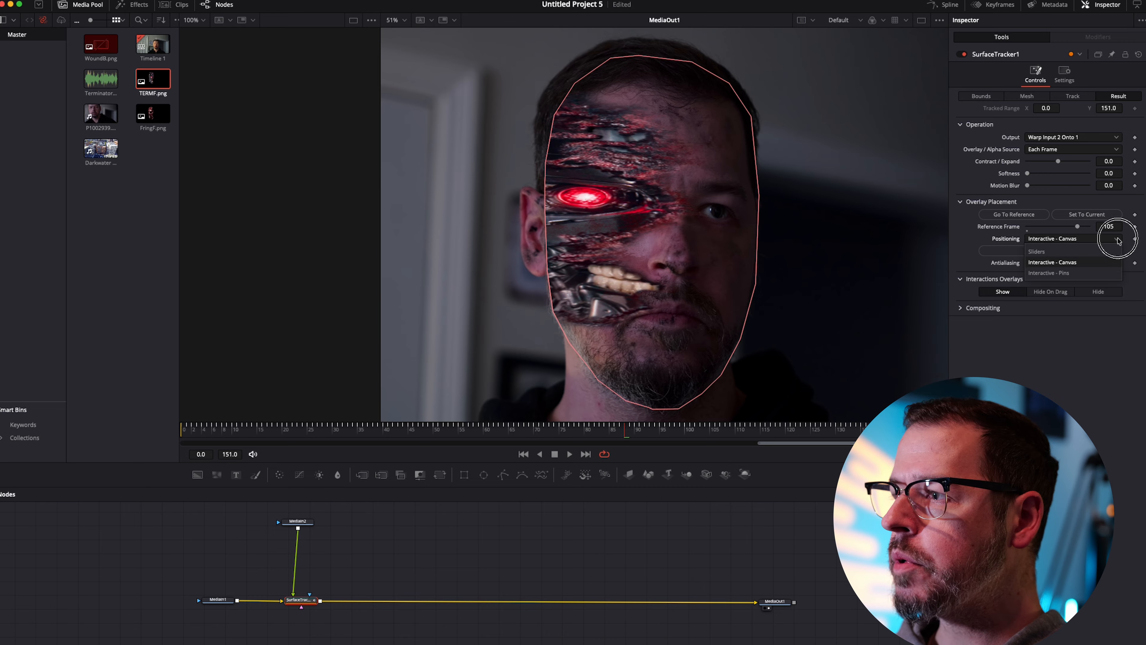
click(1083, 244)
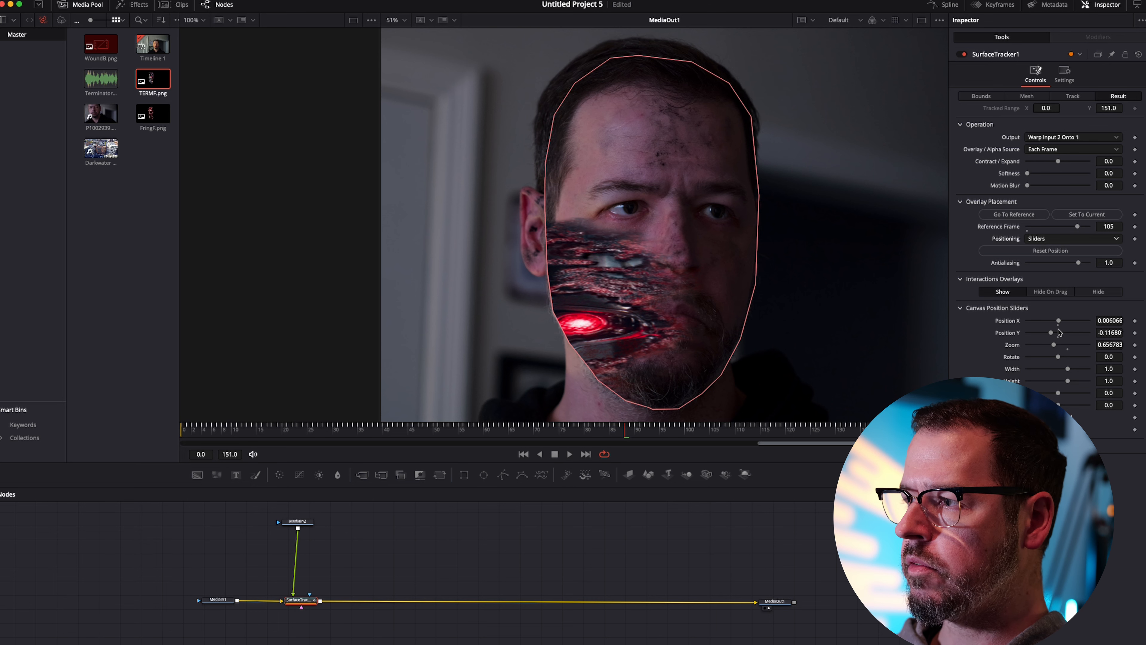
Fit the mechanical overlay to the face with Position X 0.013, Position Y 0.088, Zoom 0.853783, Rotate -1.7, Width 0.458 and Height 1.014.
drag(1060, 322, 988, 367)
drag(1111, 342, 1137, 341)
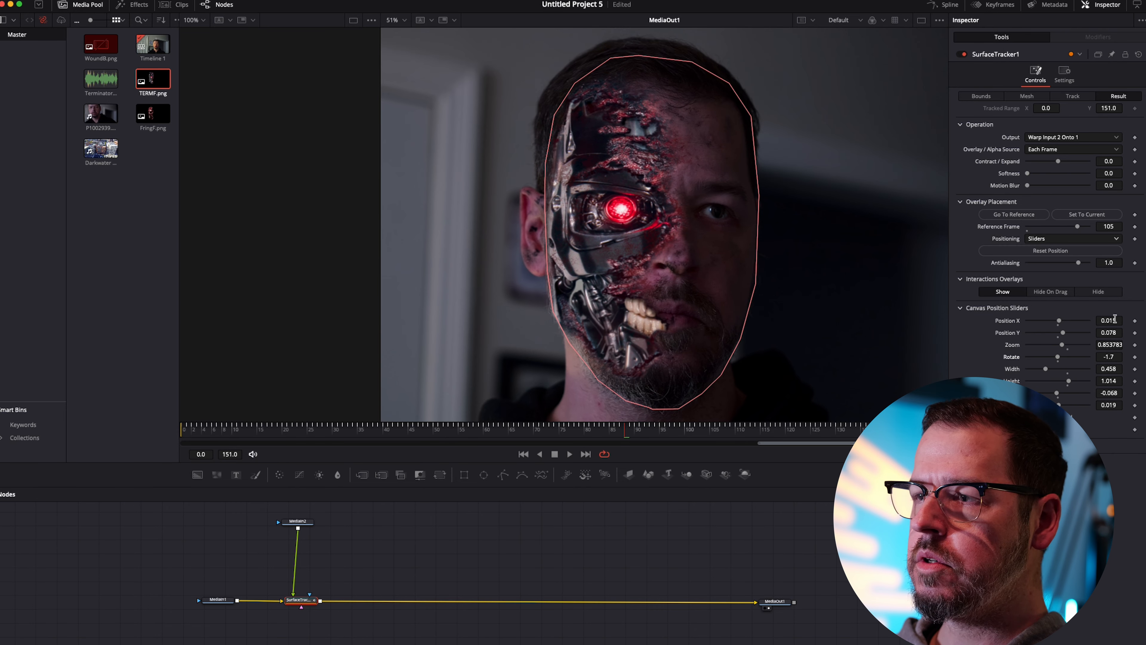
drag(1115, 319, 1114, 332)
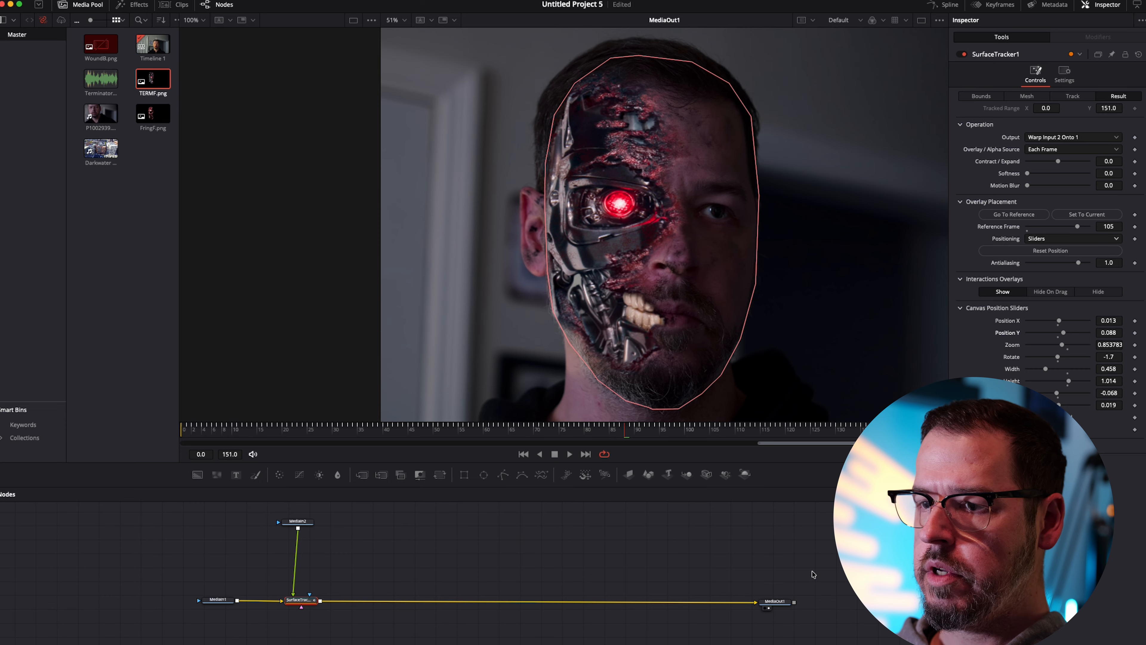
Play back the composite to check how the mechanical face follows the head movement.
click(783, 600)
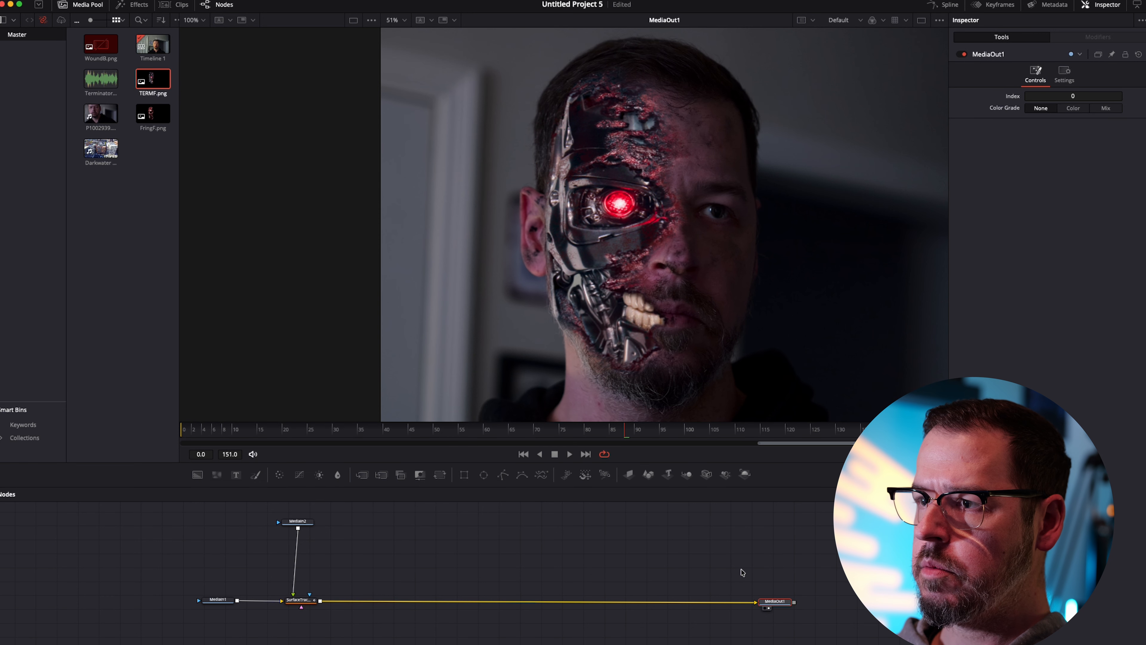
key(space)
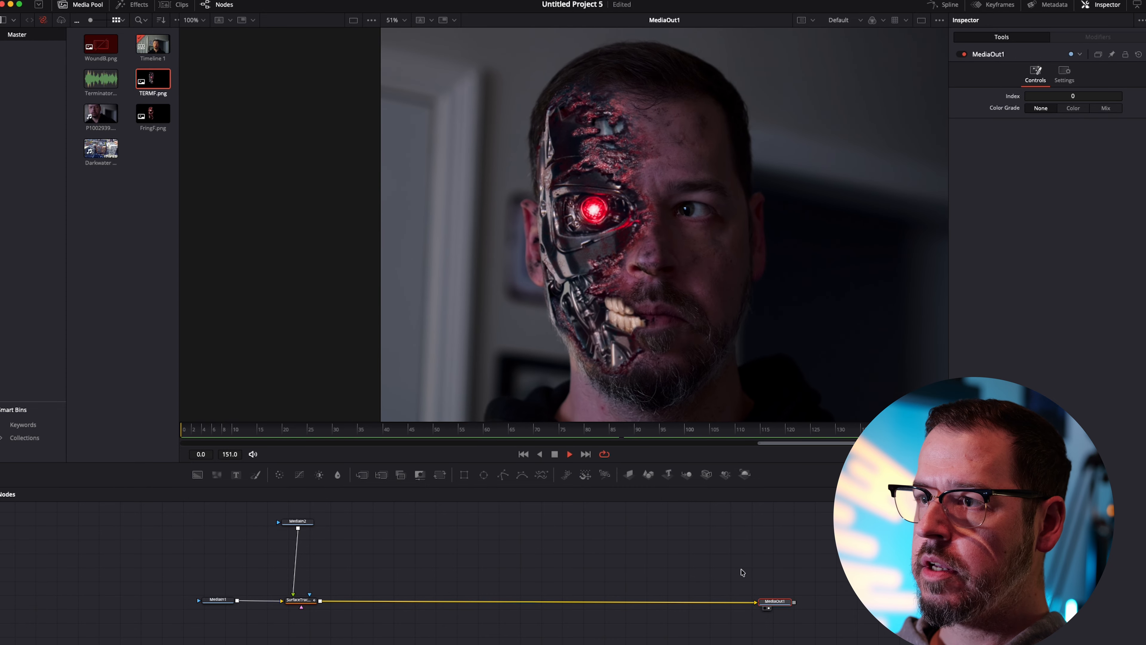
key(space)
Insert a Motion Blur node between MediaIn2 and the Surface Tracker and play back the result.
drag(299, 522, 301, 514)
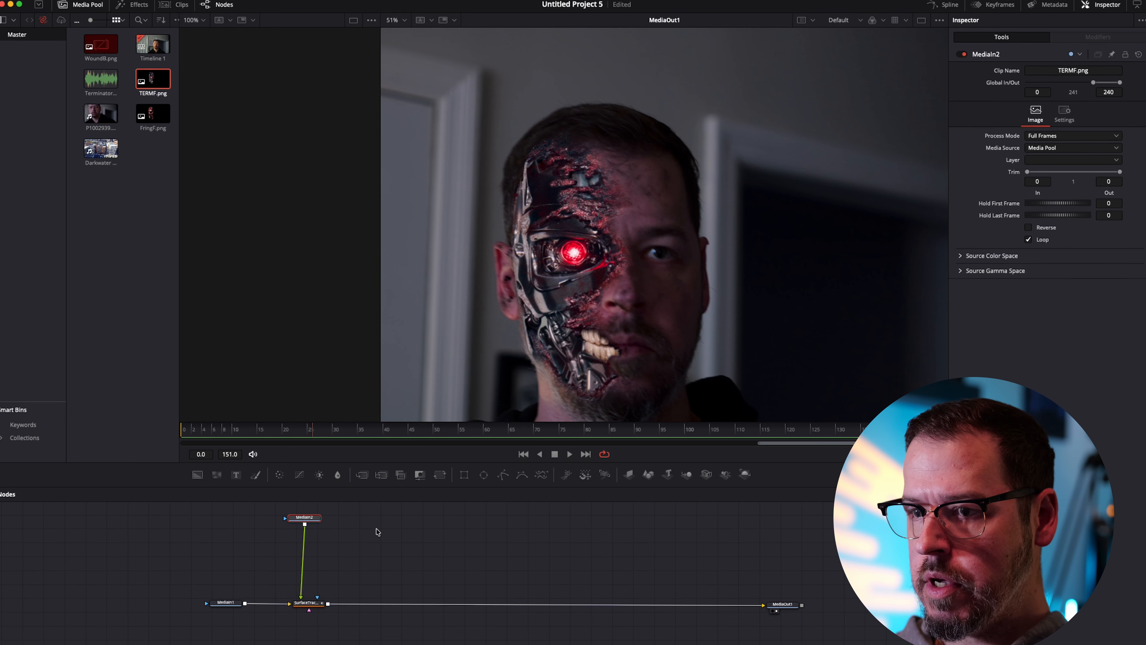
key(shift+space)
text(sur)
key(BackSpace)
key(BackSpace)
key(BackSpace)
text(mot)
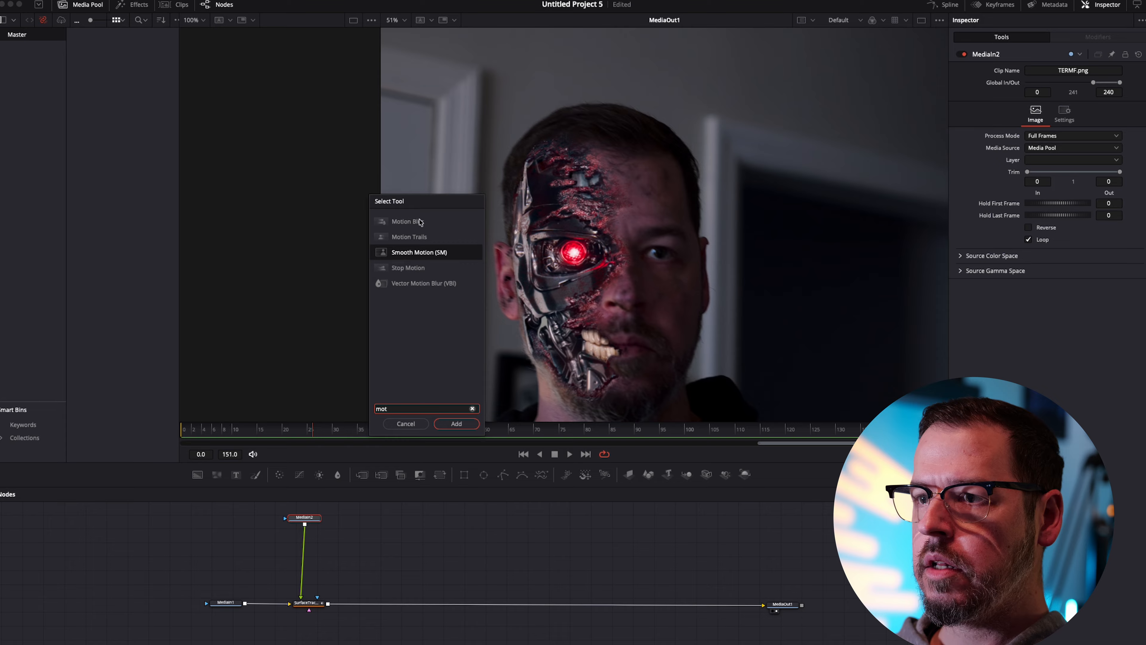
click(420, 221)
click(420, 221)
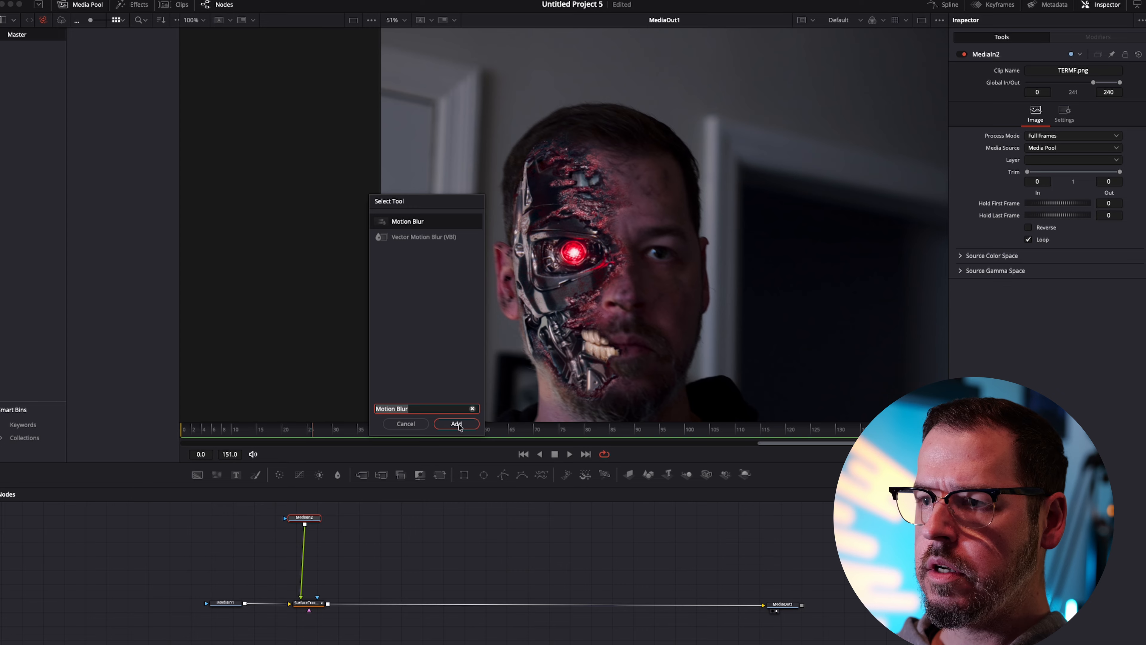
click(457, 424)
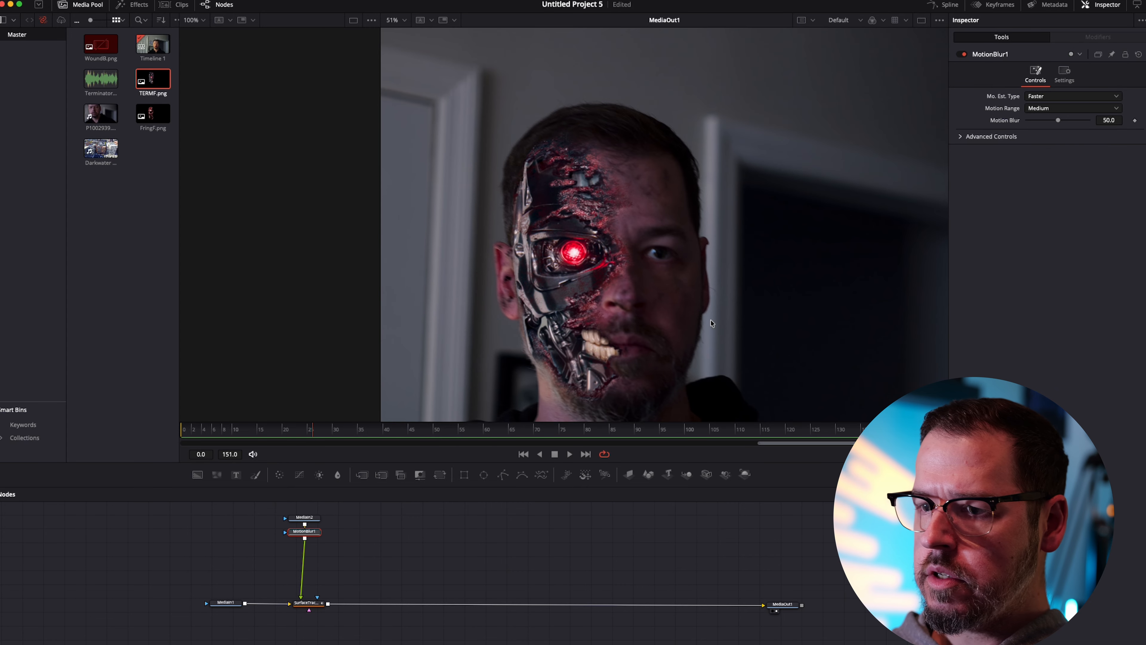
key(space)
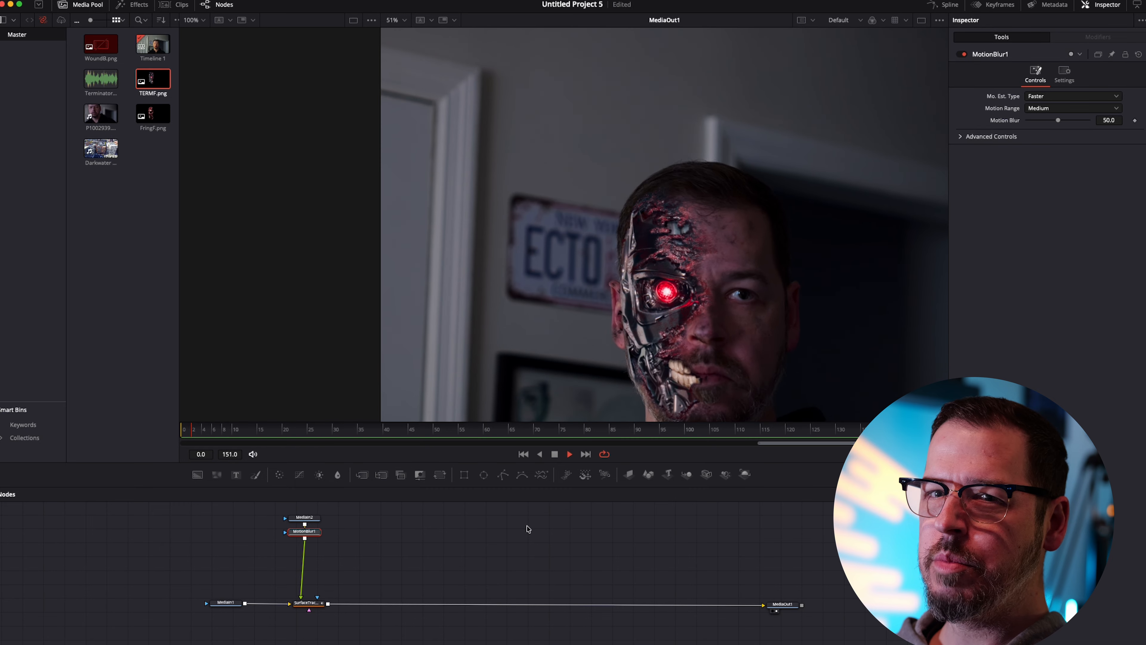